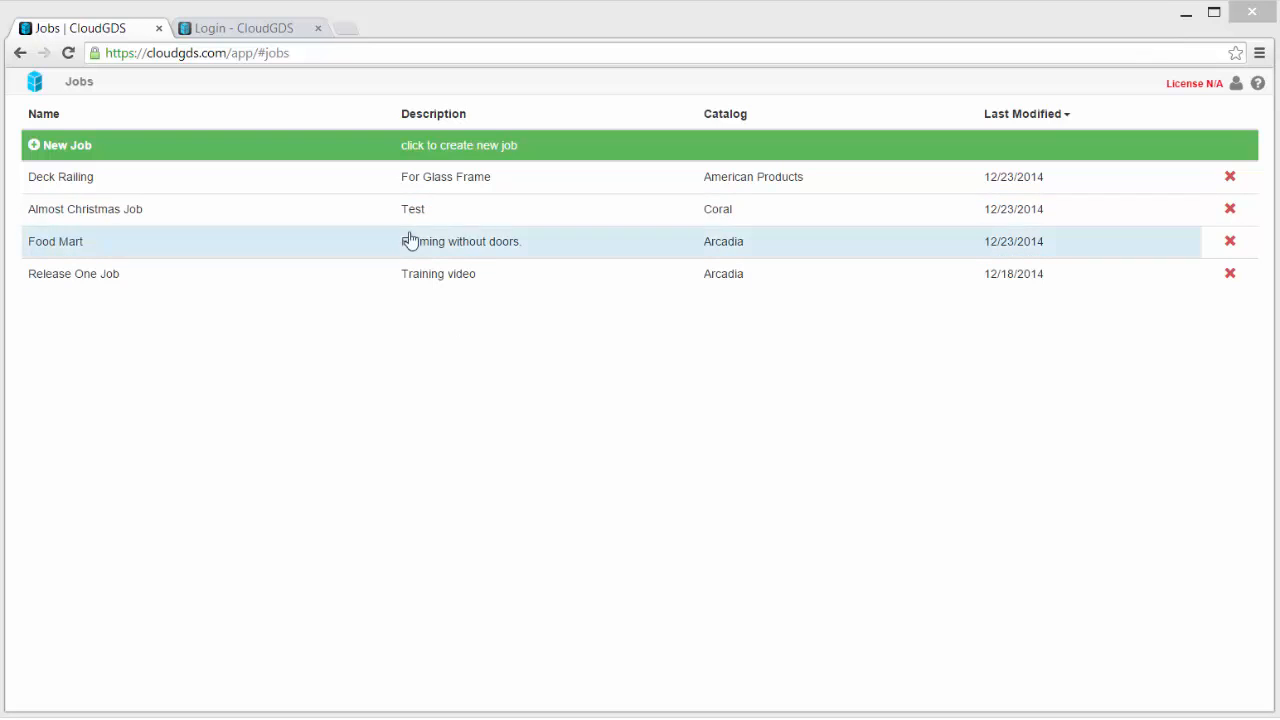
- Sort the jobs by Name, Last Modified (oldest and newest first) and Catalog, ending on Name ascending
{"action": "left_click", "coordinate": [47, 117]}
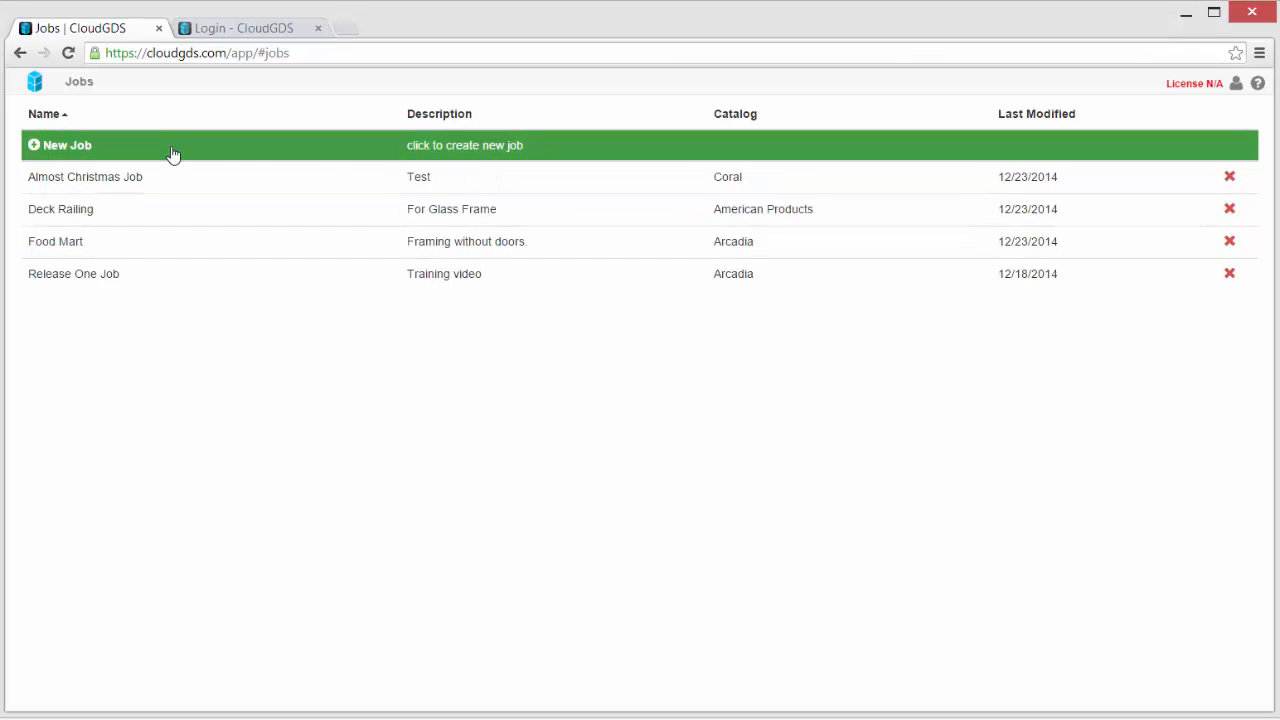
{"action": "left_click", "coordinate": [1038, 114]}
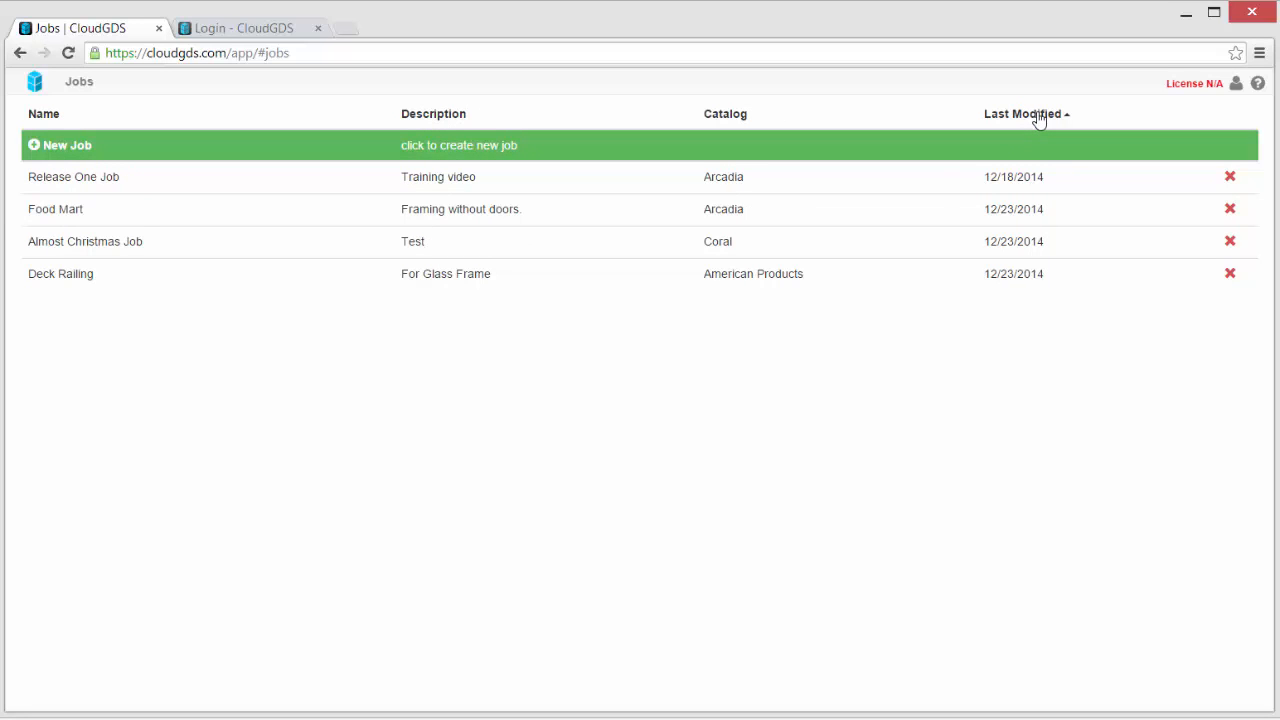
{"action": "left_click", "coordinate": [1040, 116]}
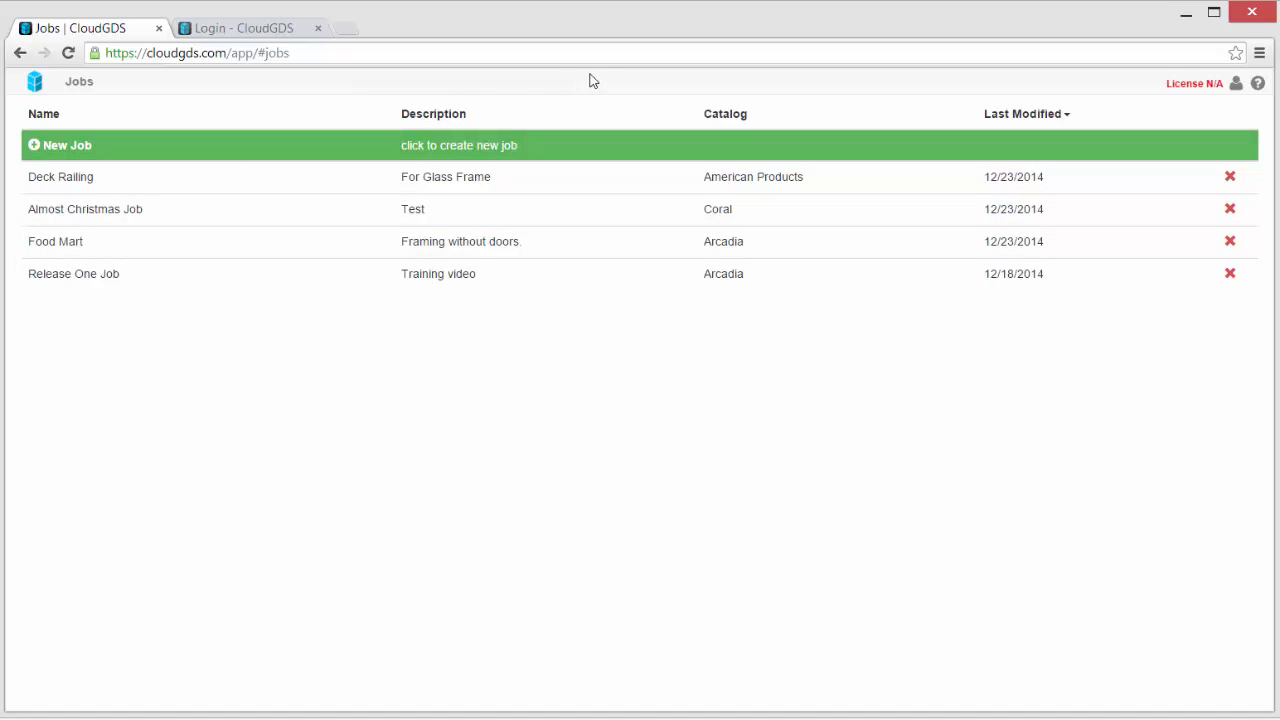
{"action": "left_click", "coordinate": [719, 118]}
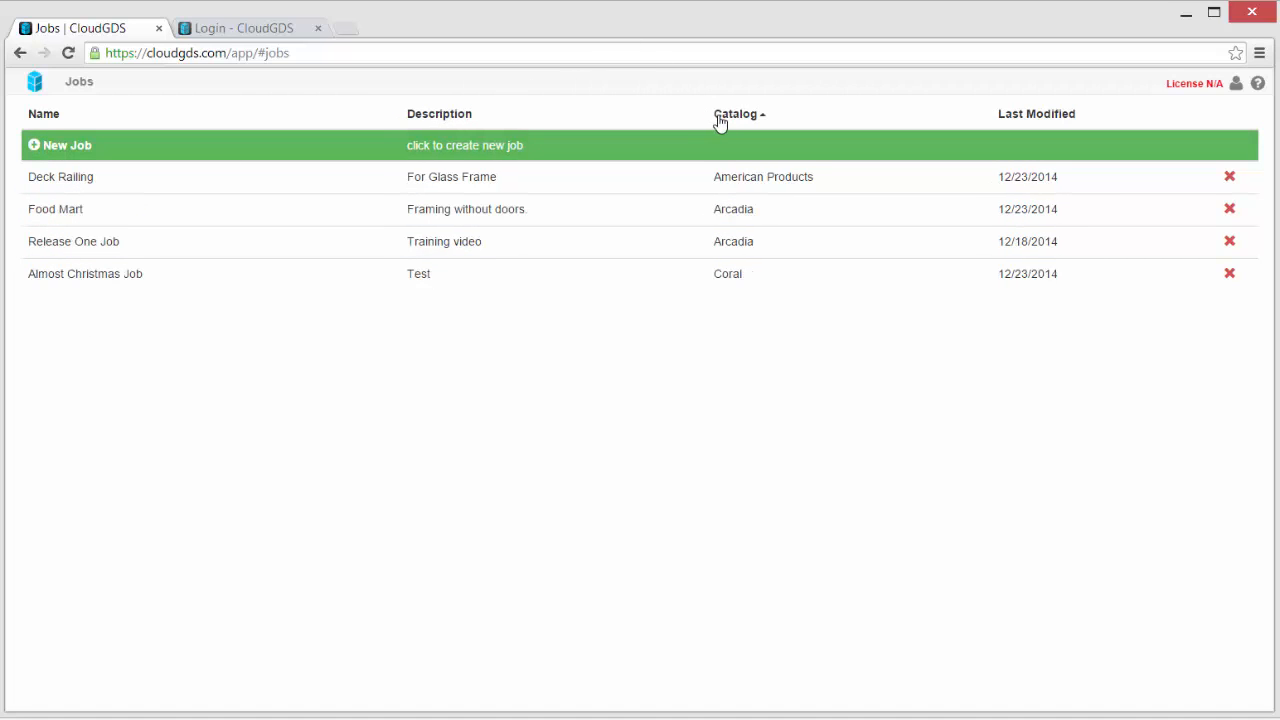
{"action": "left_click", "coordinate": [42, 116]}
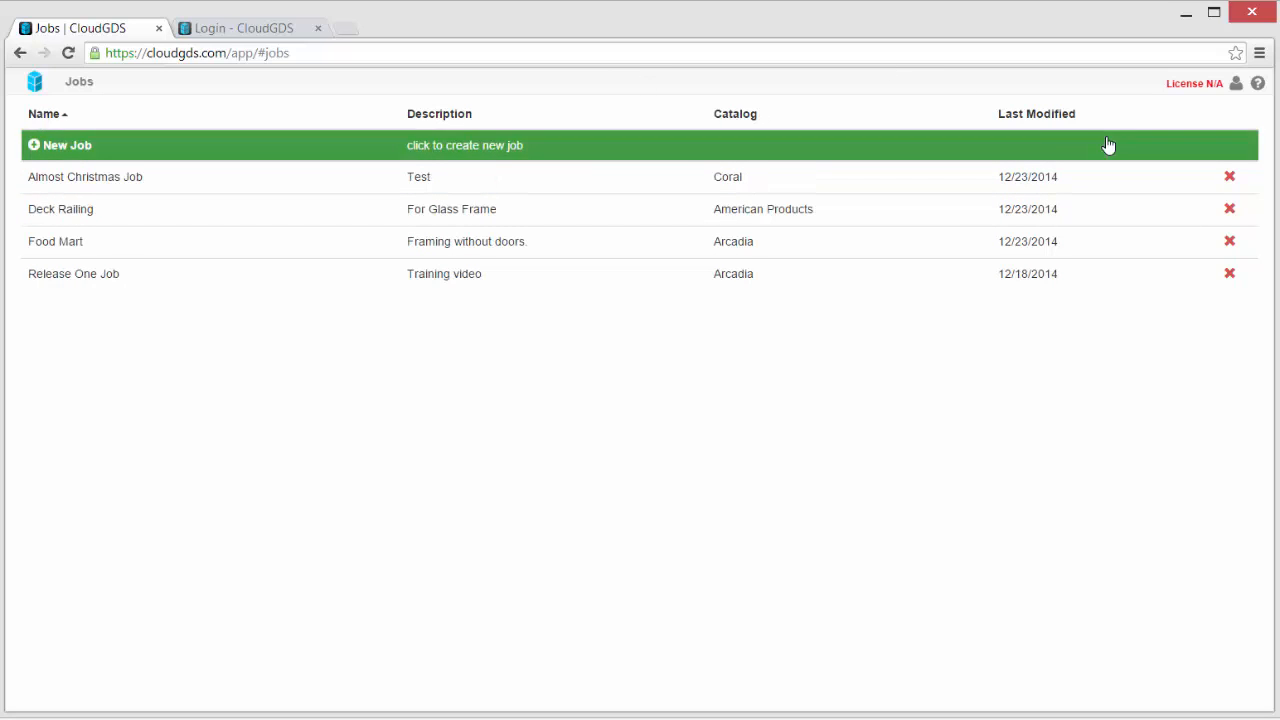
- Open the Deck Railing cut list and add a new row with part API-1463
{"action": "left_click", "coordinate": [55, 218]}
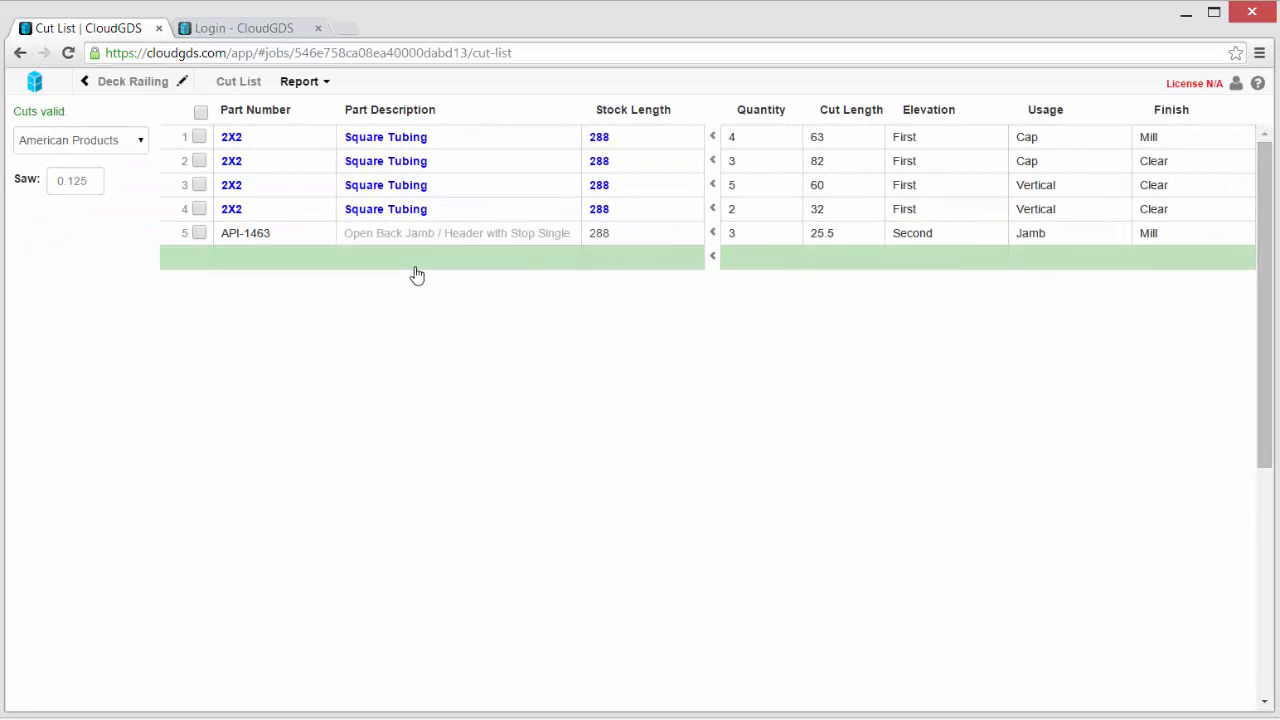
{"action": "left_click", "coordinate": [248, 262]}
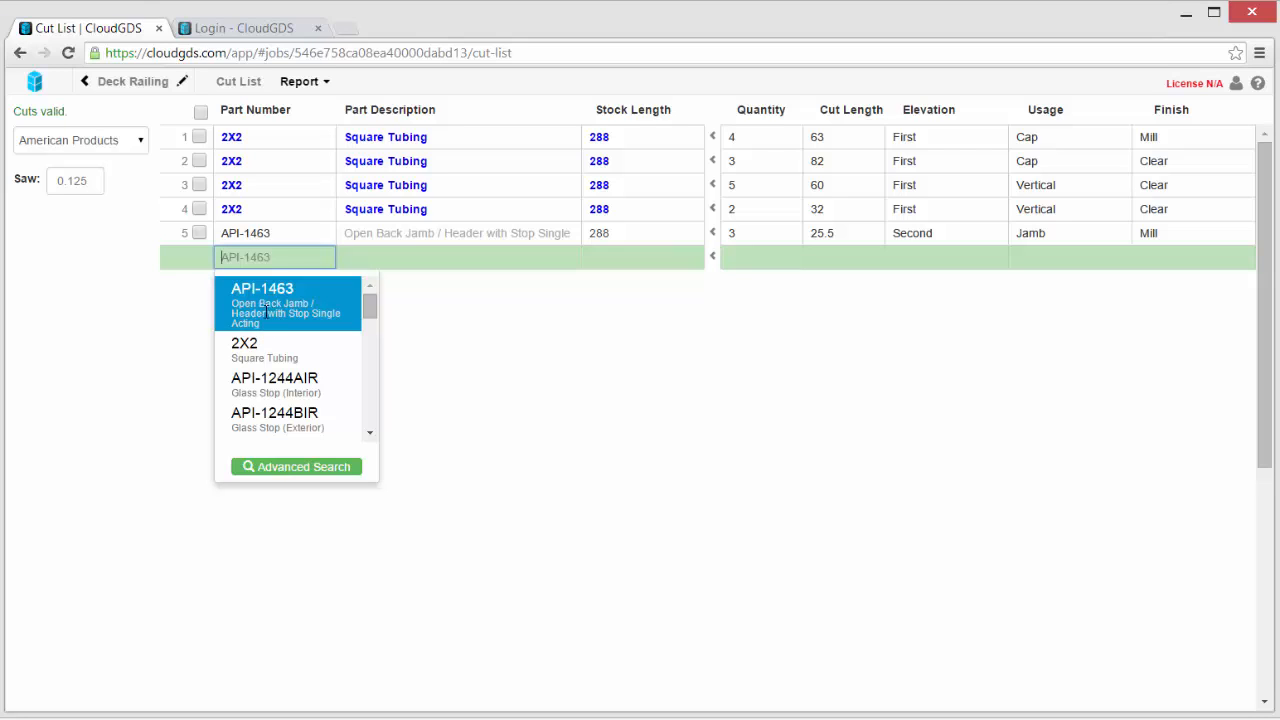
{"action": "left_click", "coordinate": [267, 313]}
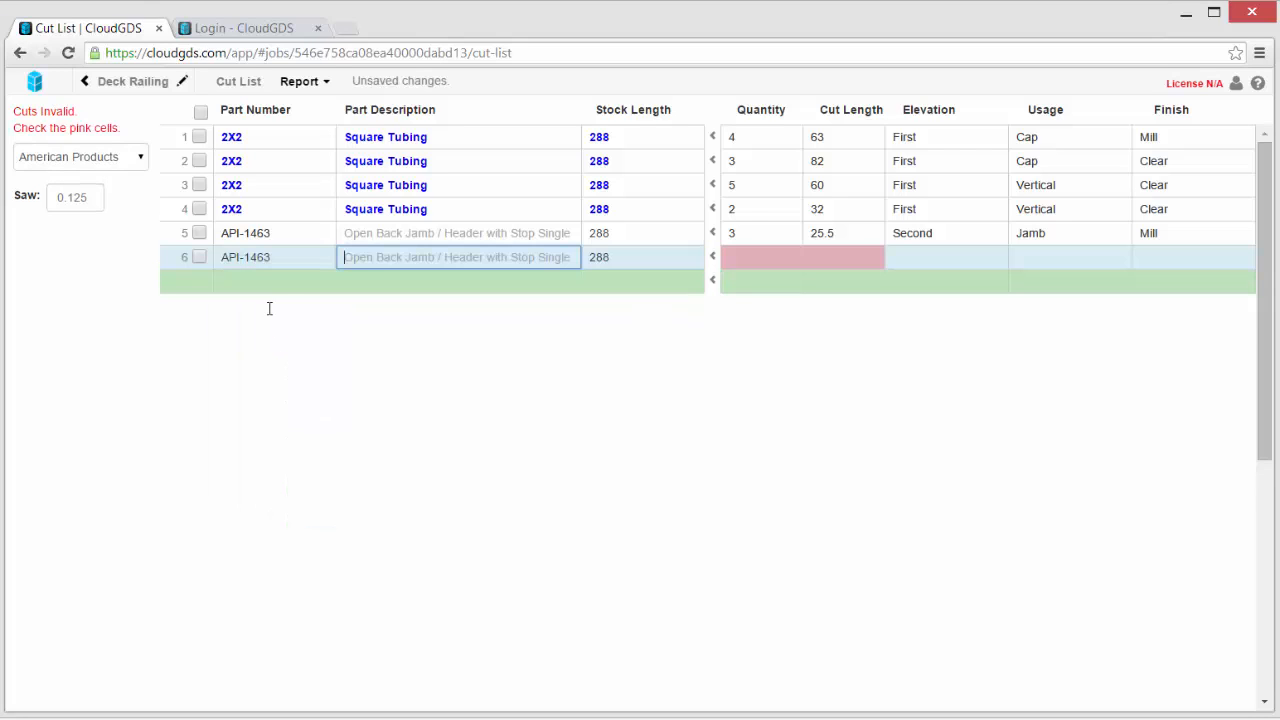
- Fill row 6 with quantity 3, cut length 25.5, Second, WallBase and Mill
{"action": "key", "text": "Tab"}
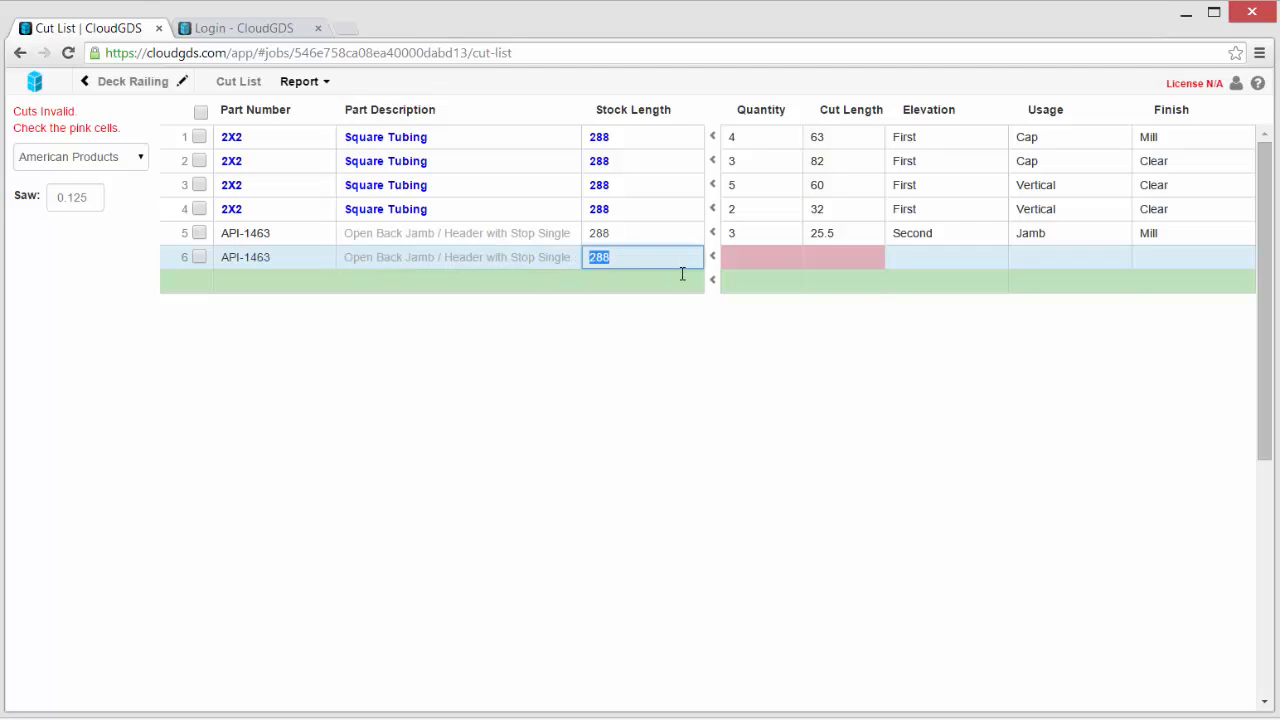
{"action": "key", "text": "Tab"}
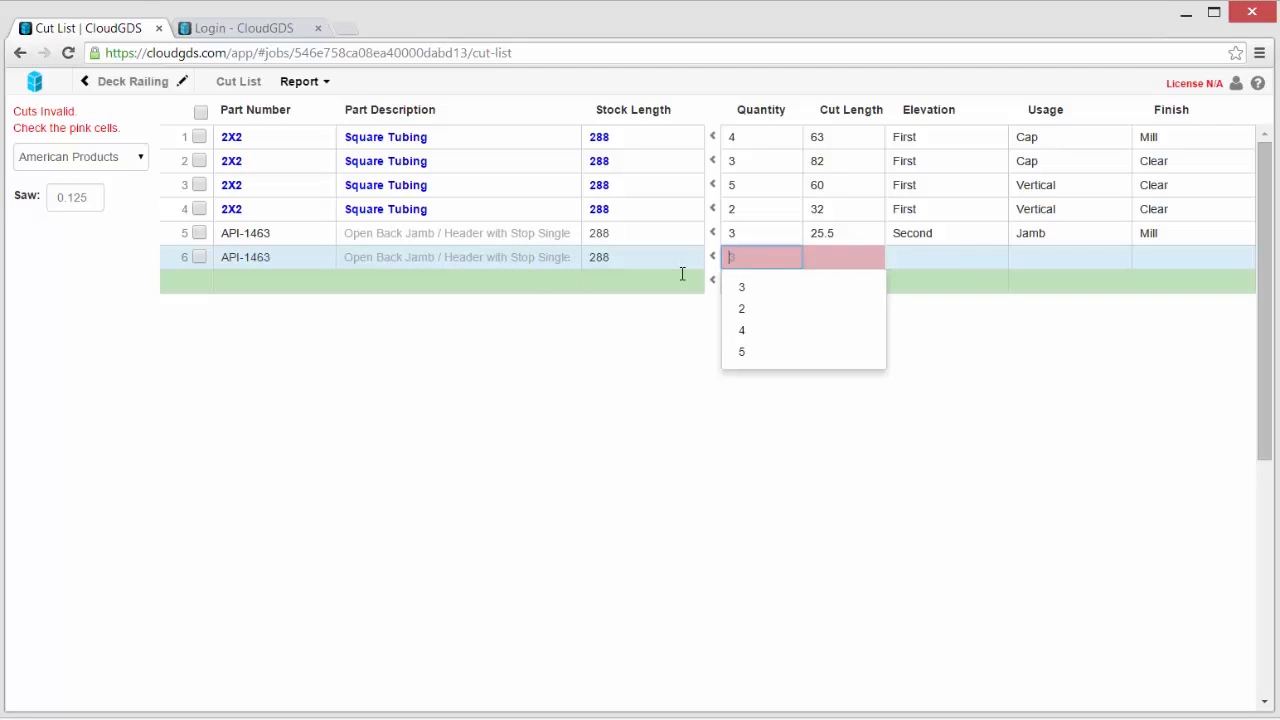
{"action": "key", "text": "Tab"}
{"action": "key", "text": "Tab"}
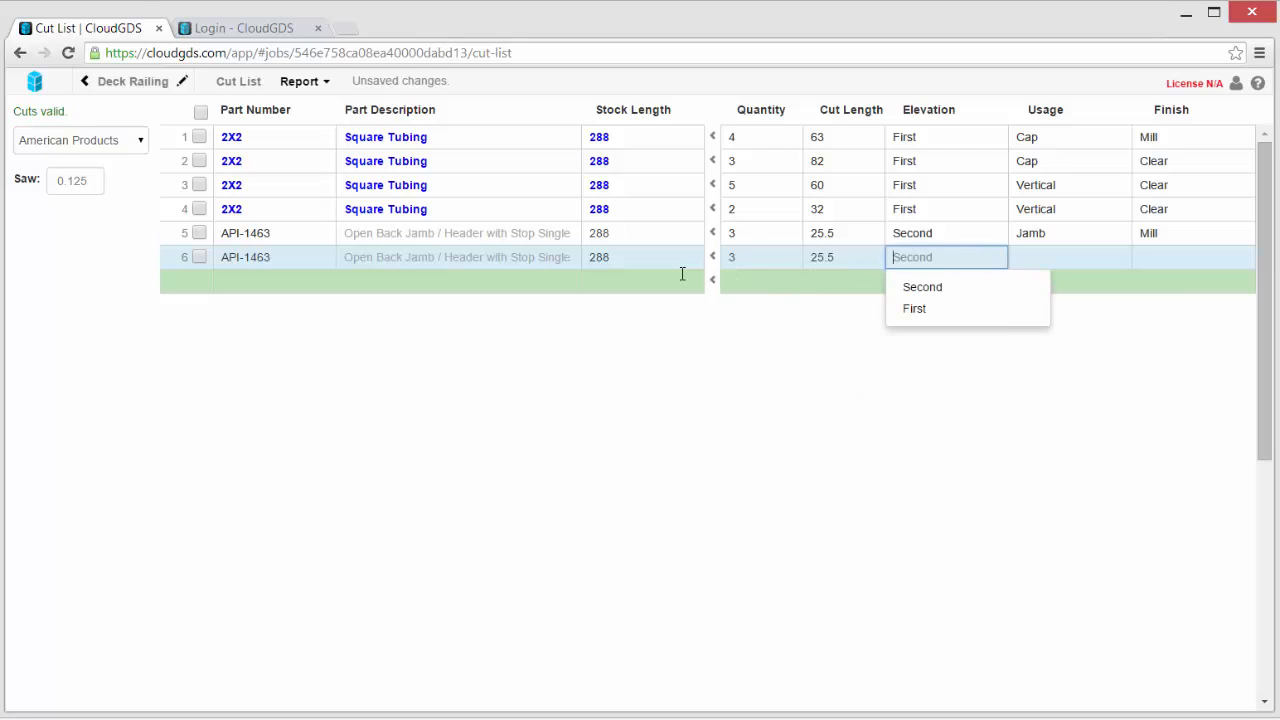
{"action": "key", "text": "Tab"}
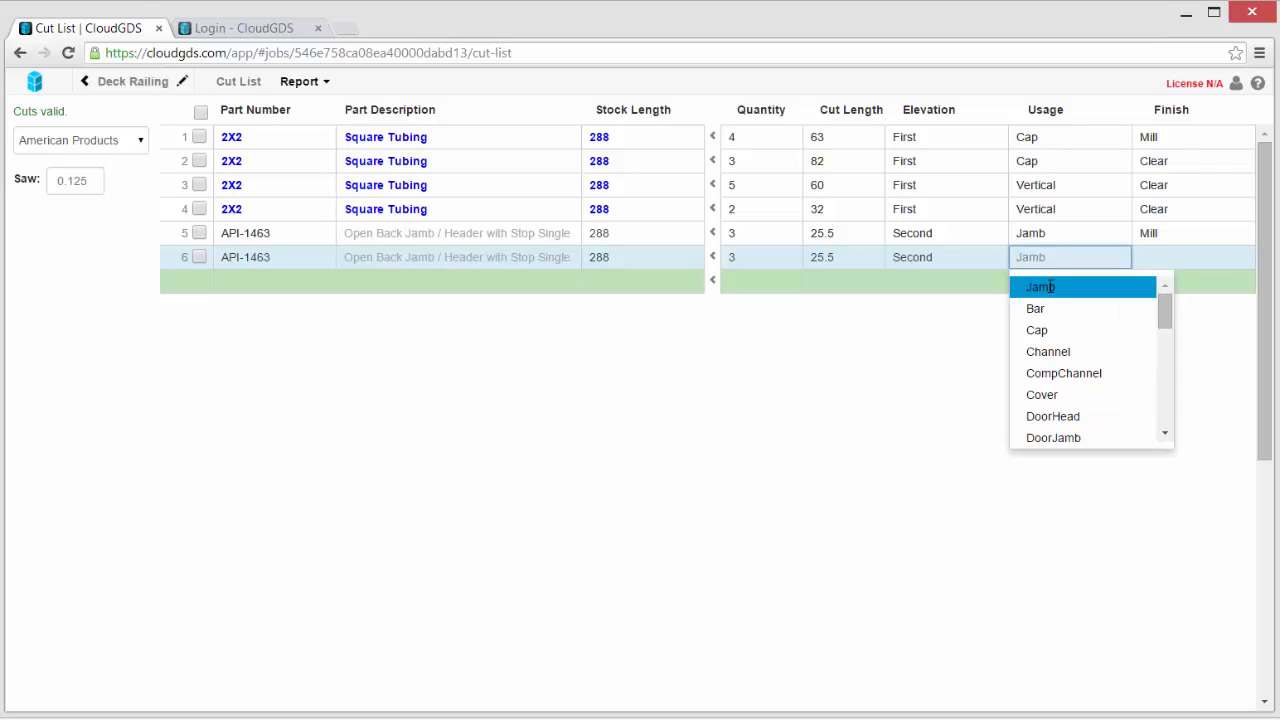
{"action": "type", "text": "Wall"}
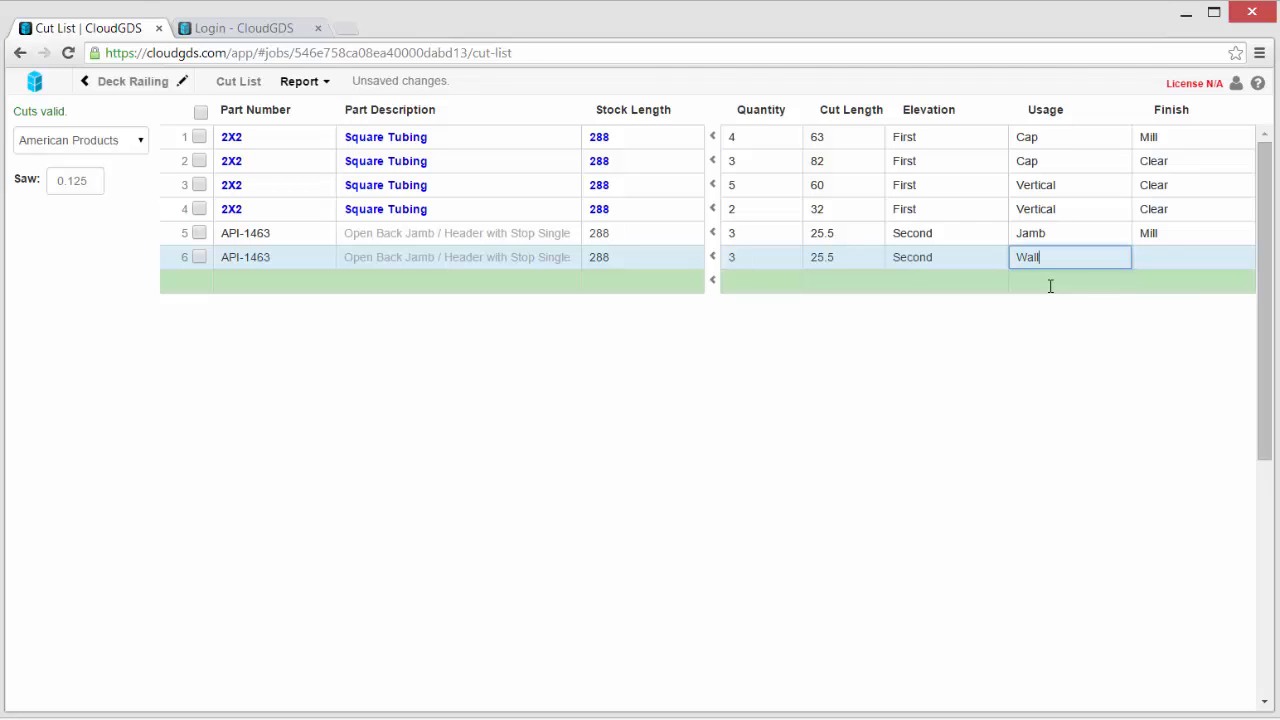
{"action": "type", "text": "Base"}
{"action": "key", "text": "Tab"}
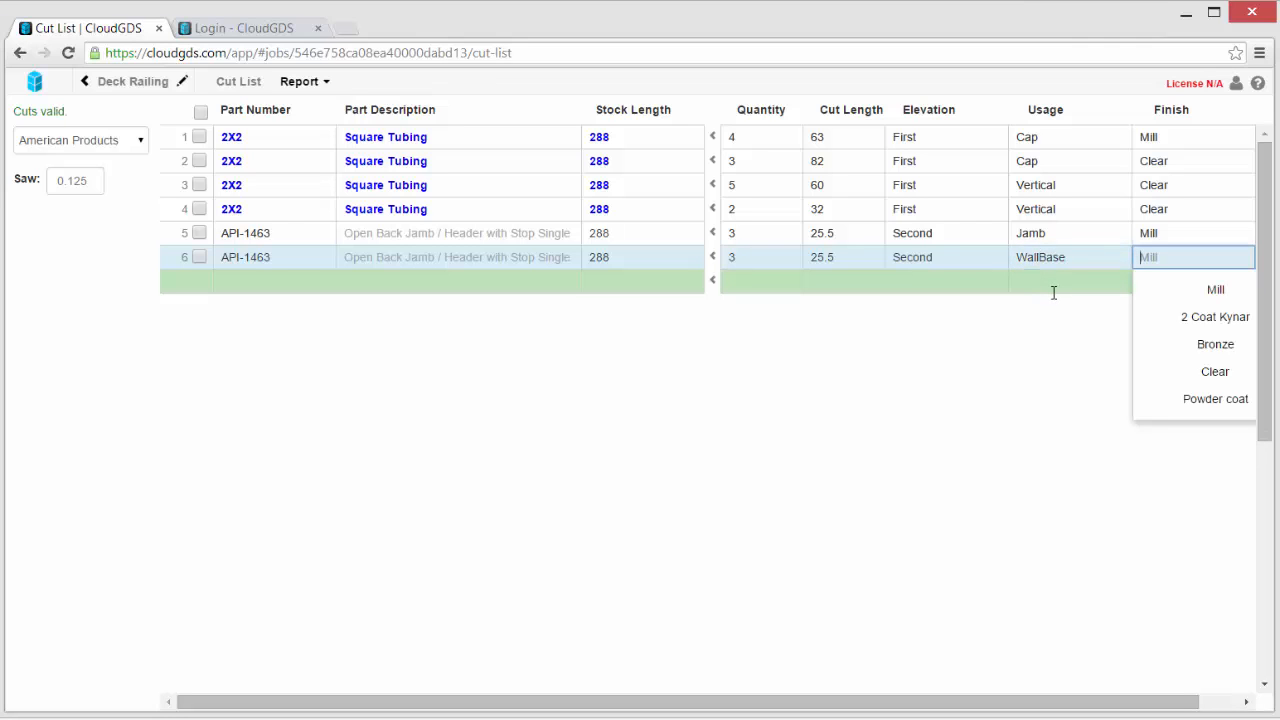
{"action": "key", "text": "Tab"}
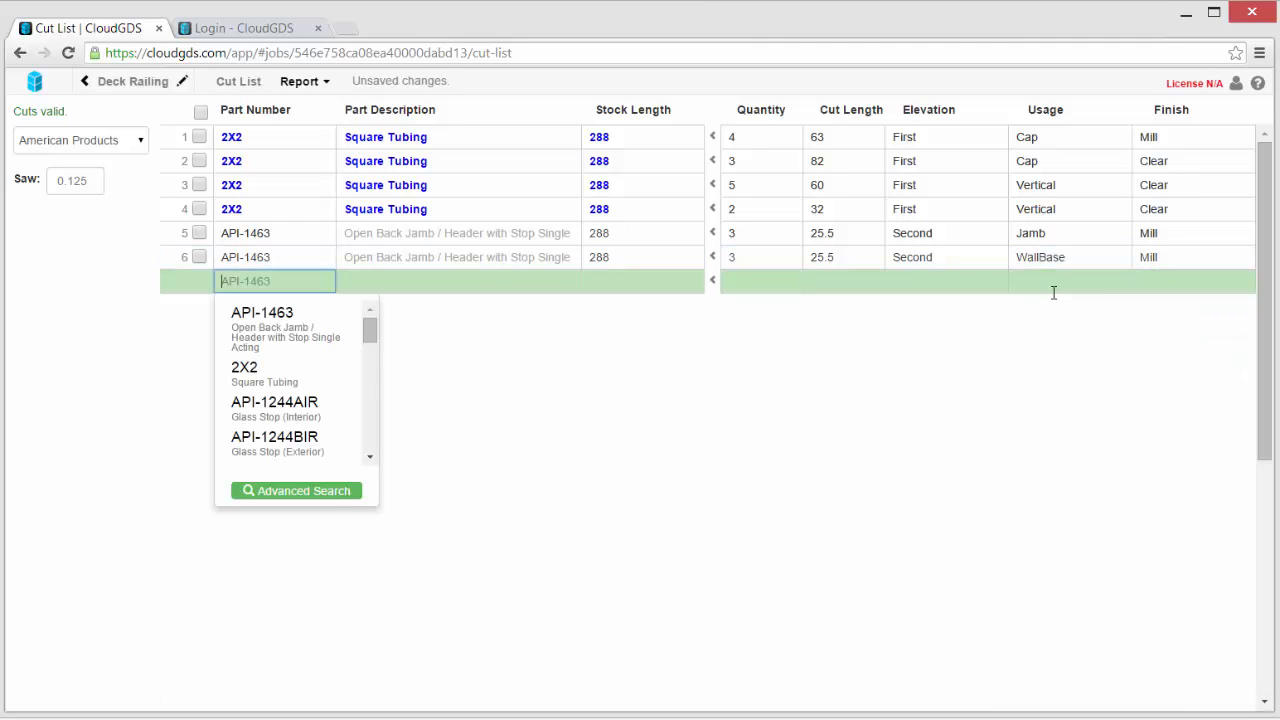
- Fill row 7 with API-1463, quantity 4, cut length 82, Second, WallBase and Mill
{"action": "key", "text": "Tab"}
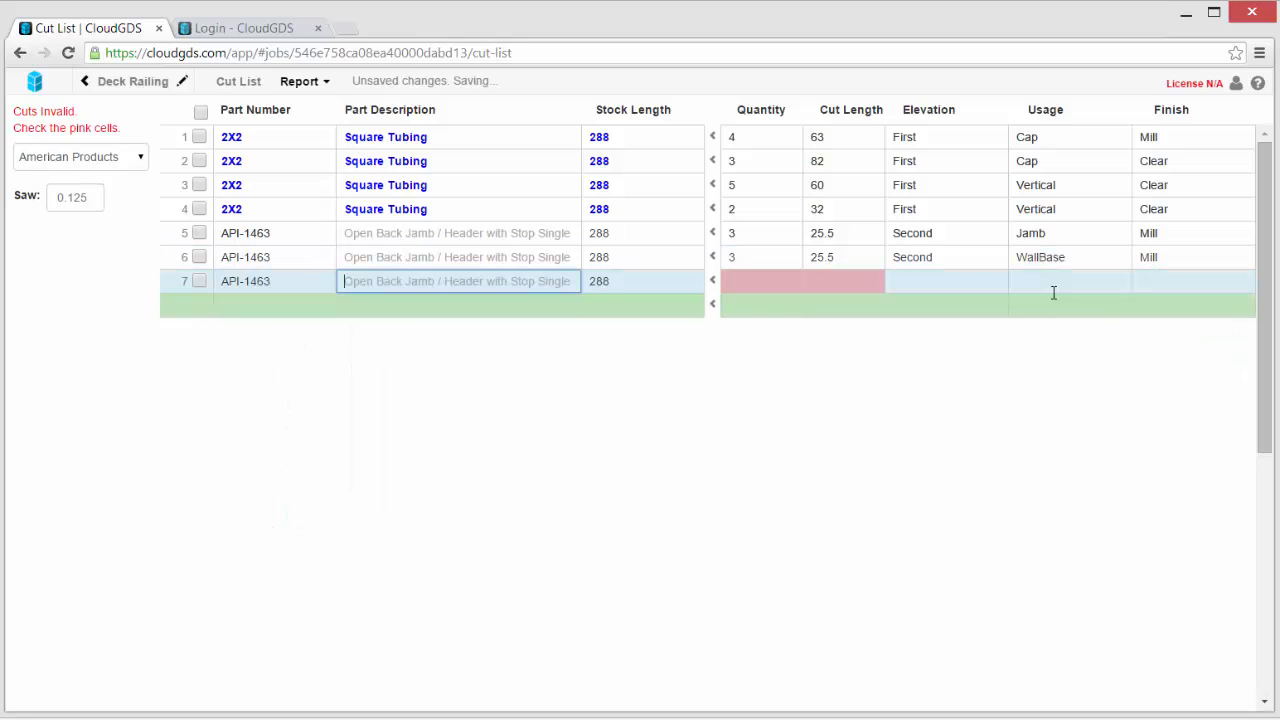
{"action": "key", "text": "Tab"}
{"action": "type", "text": "4"}
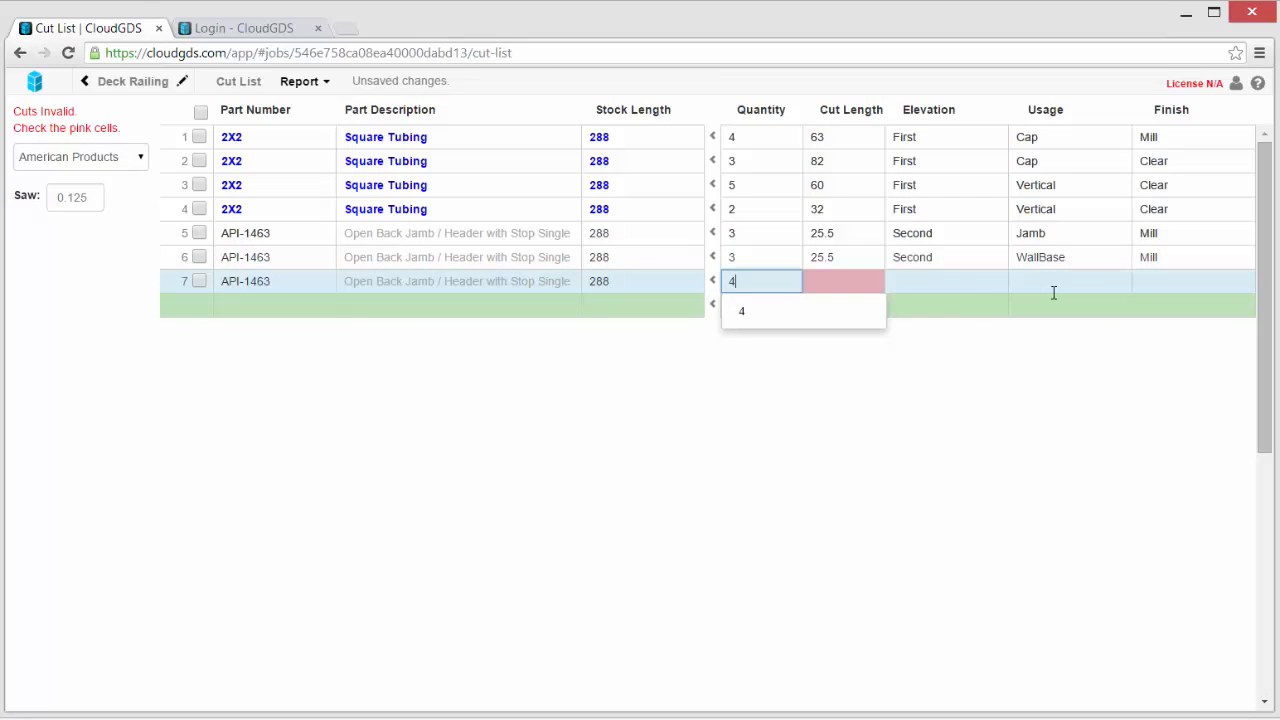
{"action": "key", "text": "Tab"}
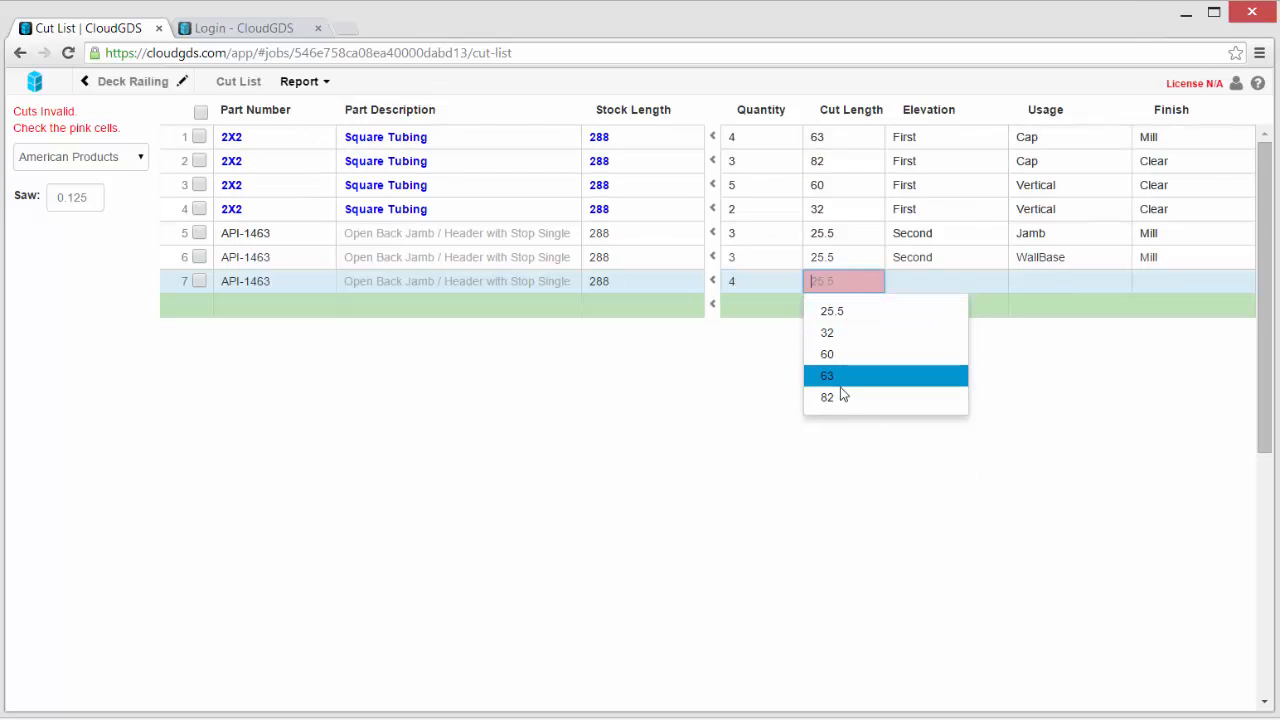
{"action": "left_click", "coordinate": [840, 399]}
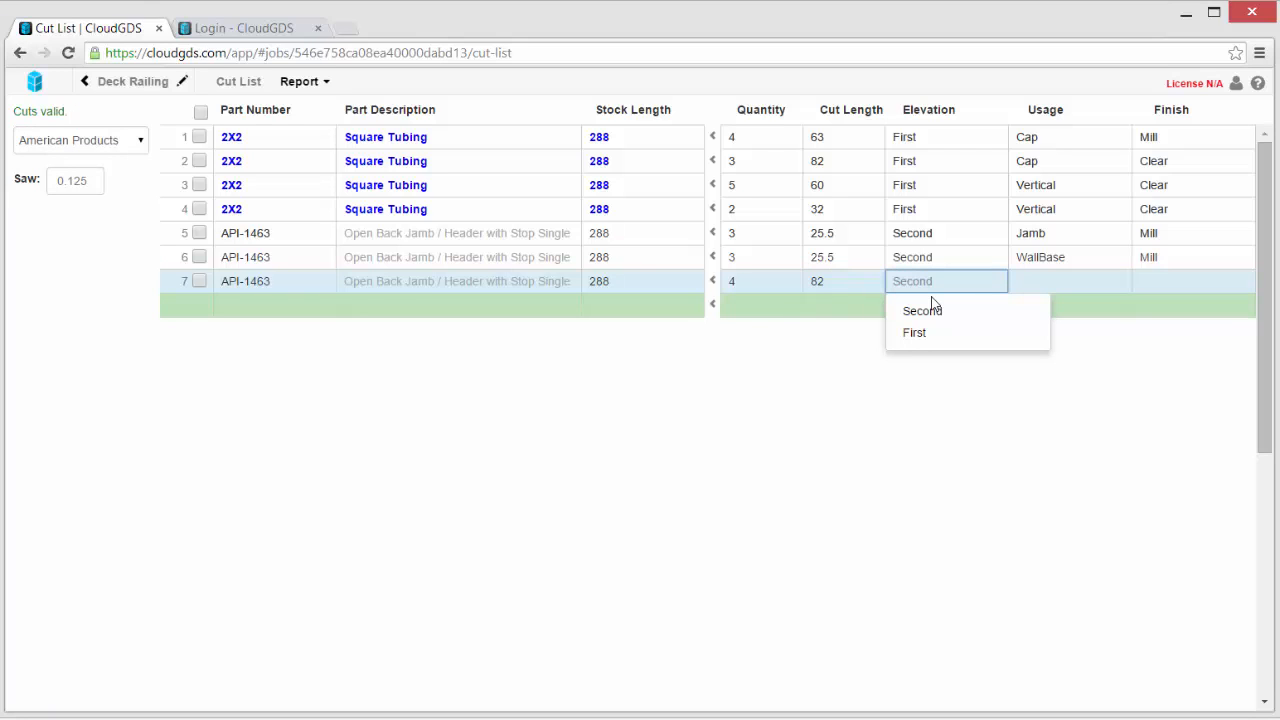
{"action": "key", "text": "Tab"}
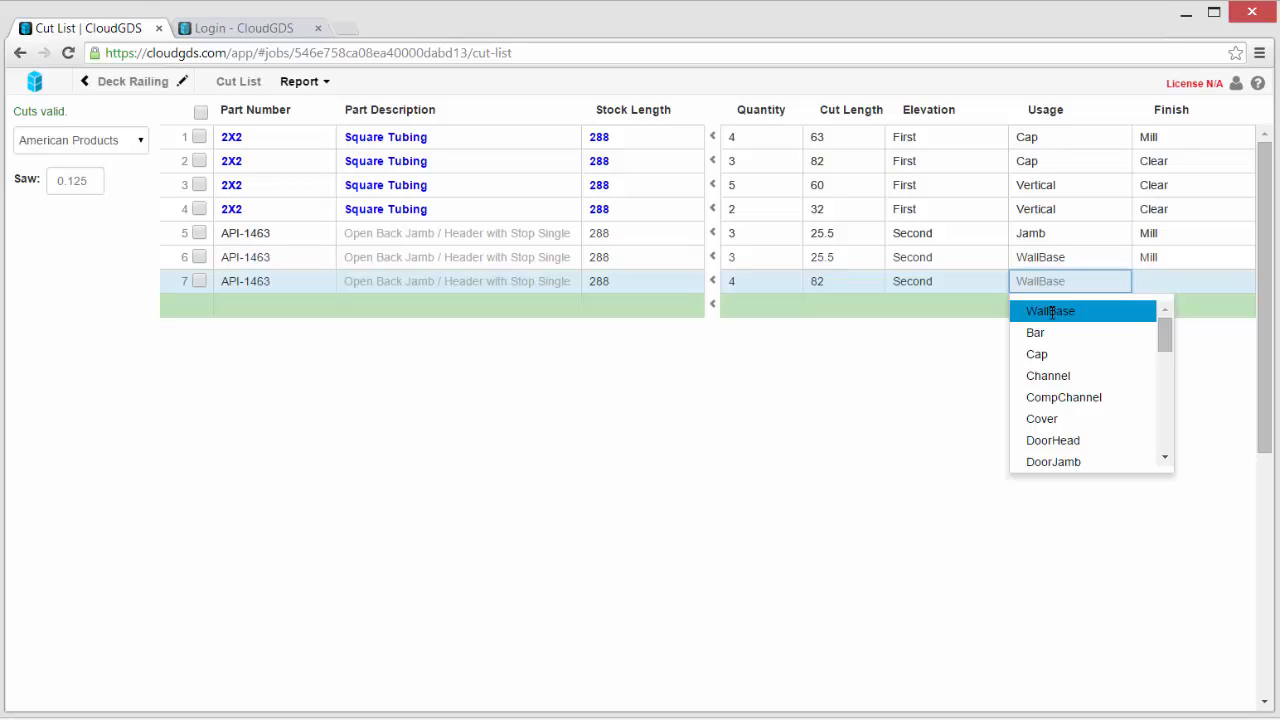
{"action": "left_click", "coordinate": [1052, 312]}
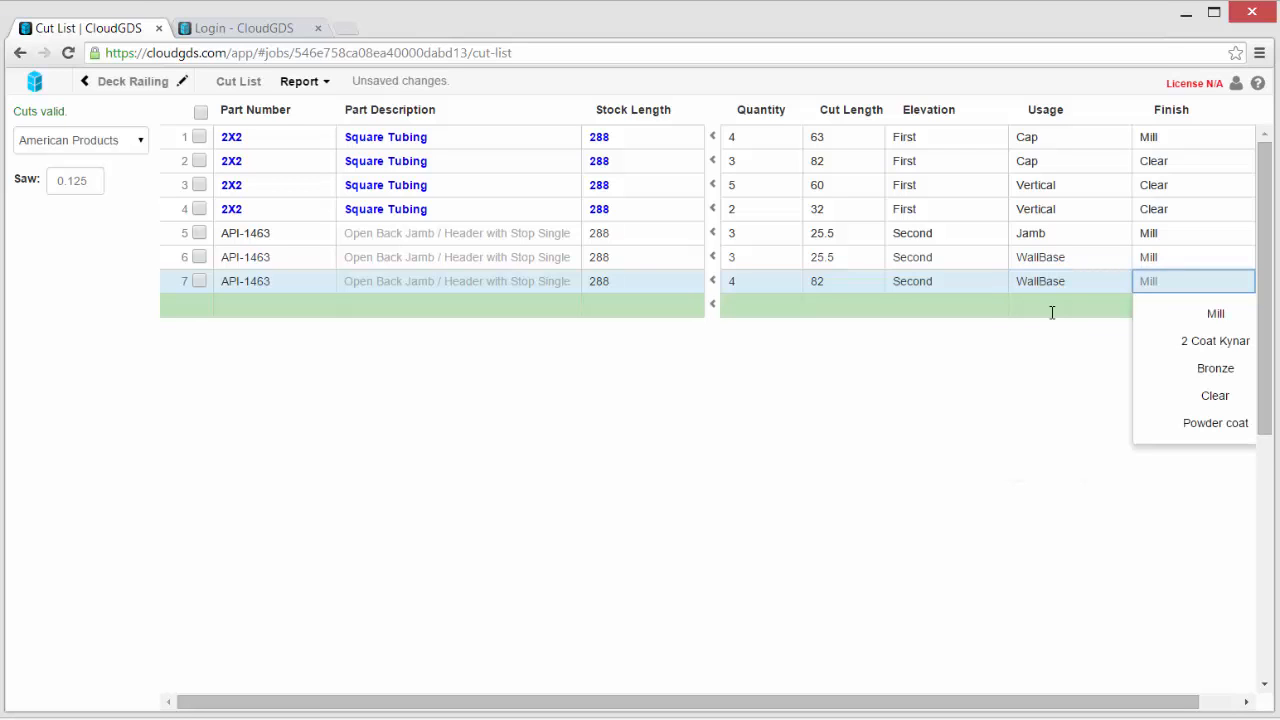
{"action": "key", "text": "Tab"}
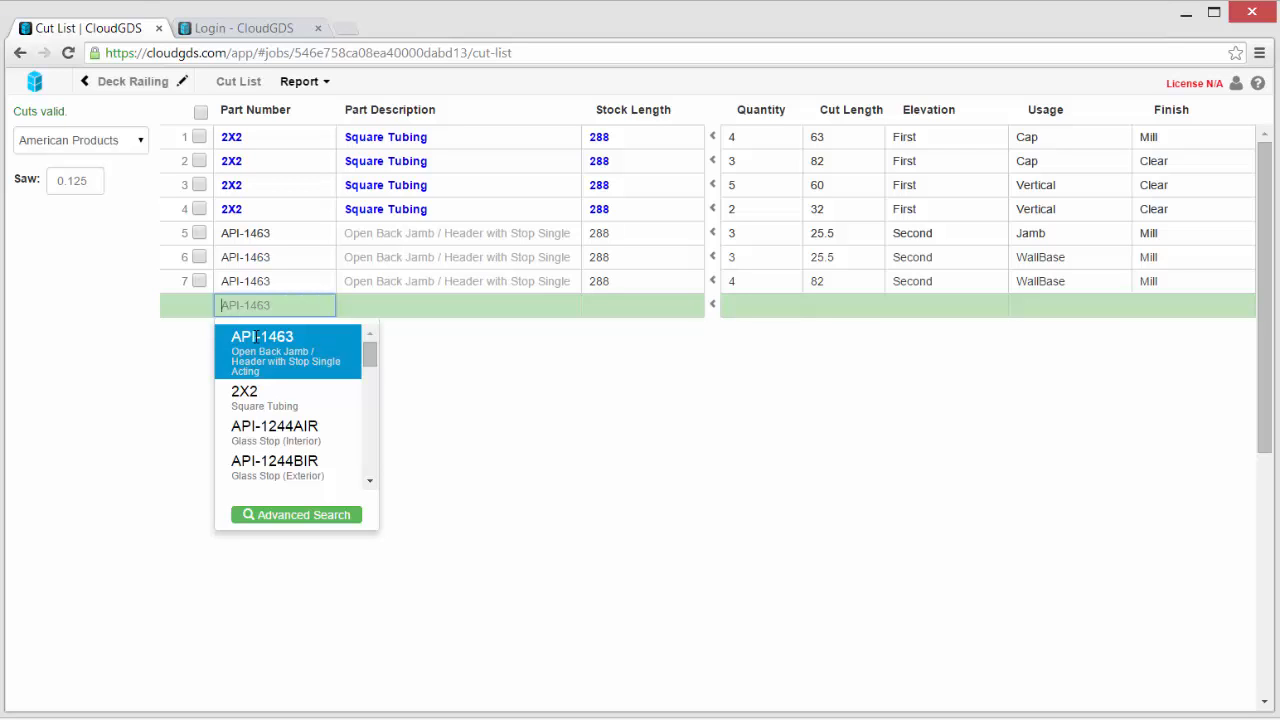
- Enter CW as row 8's part number and browse the suggested CW750 parts
{"action": "type", "text": "P"}
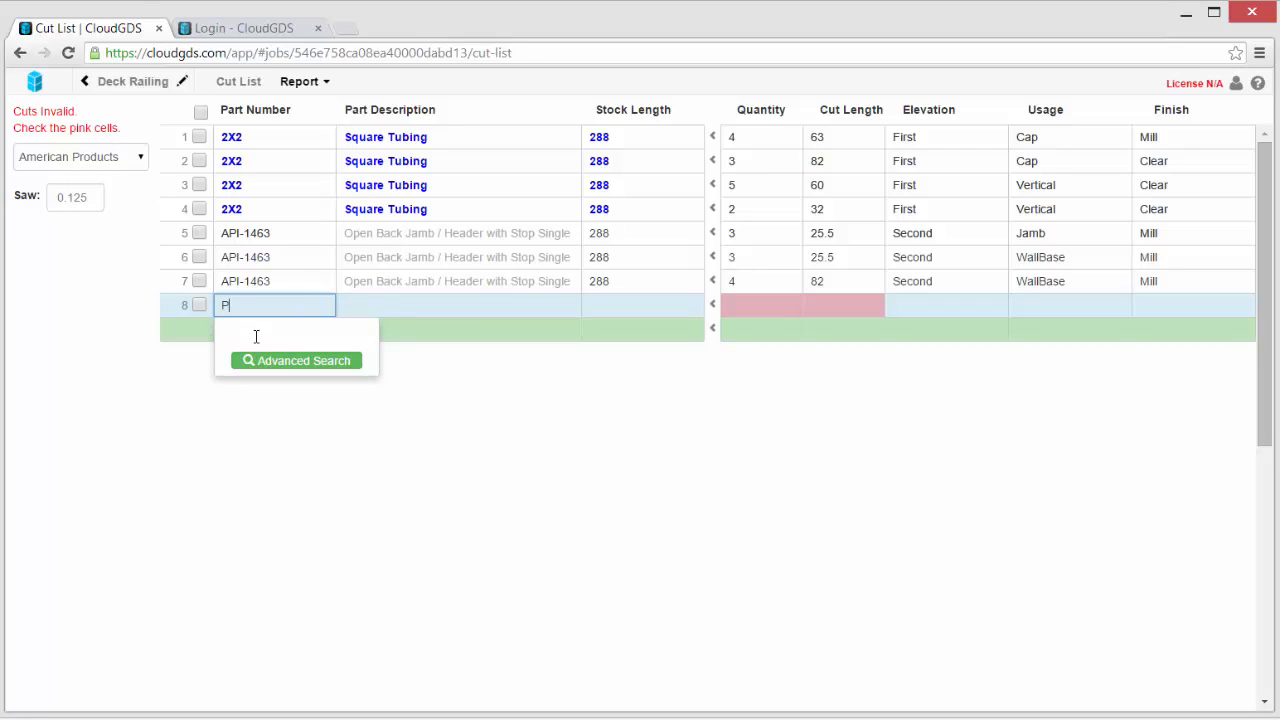
{"action": "key", "text": "BackSpace"}
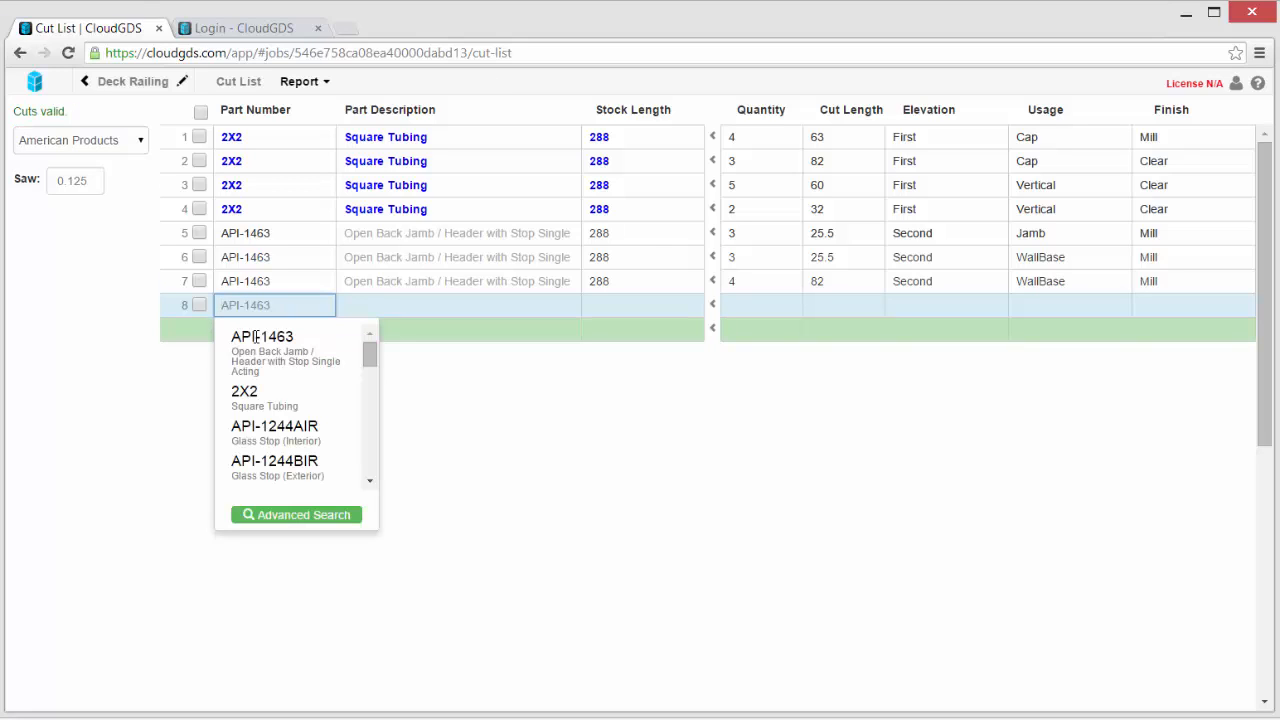
{"action": "type", "text": "C"}
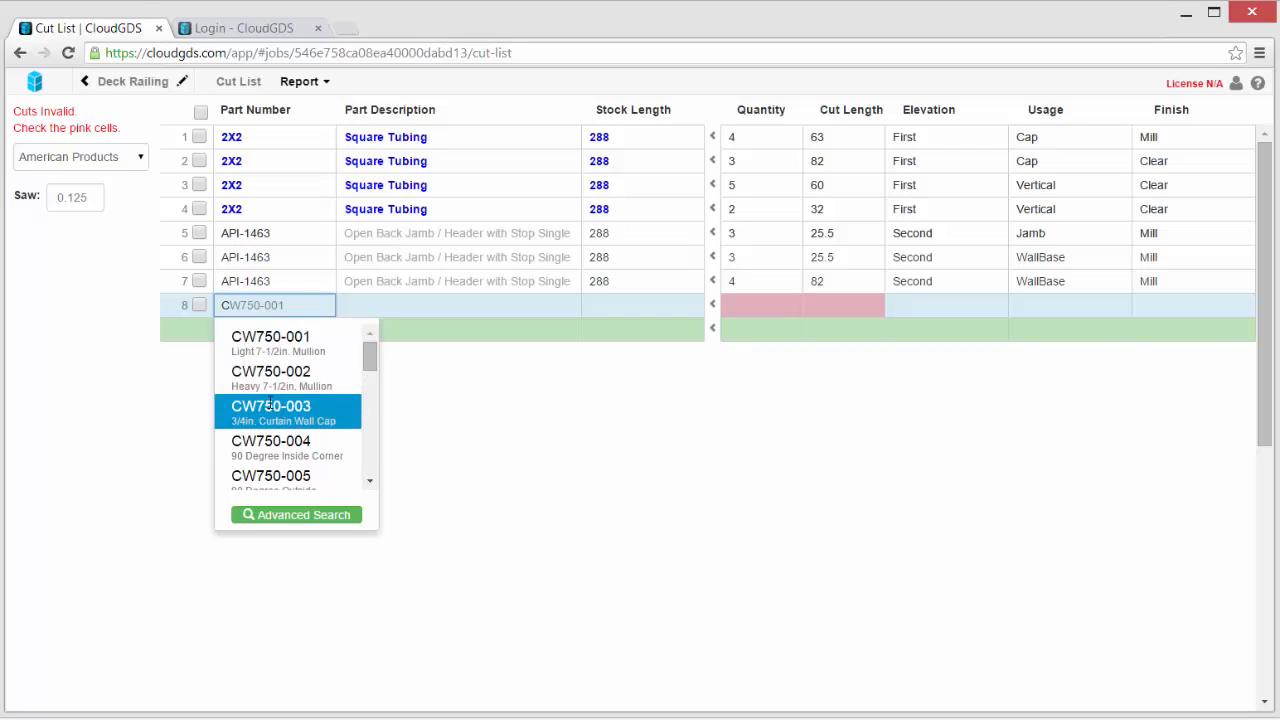
{"action": "type", "text": "W6"}
{"action": "key", "text": "BackSpace"}
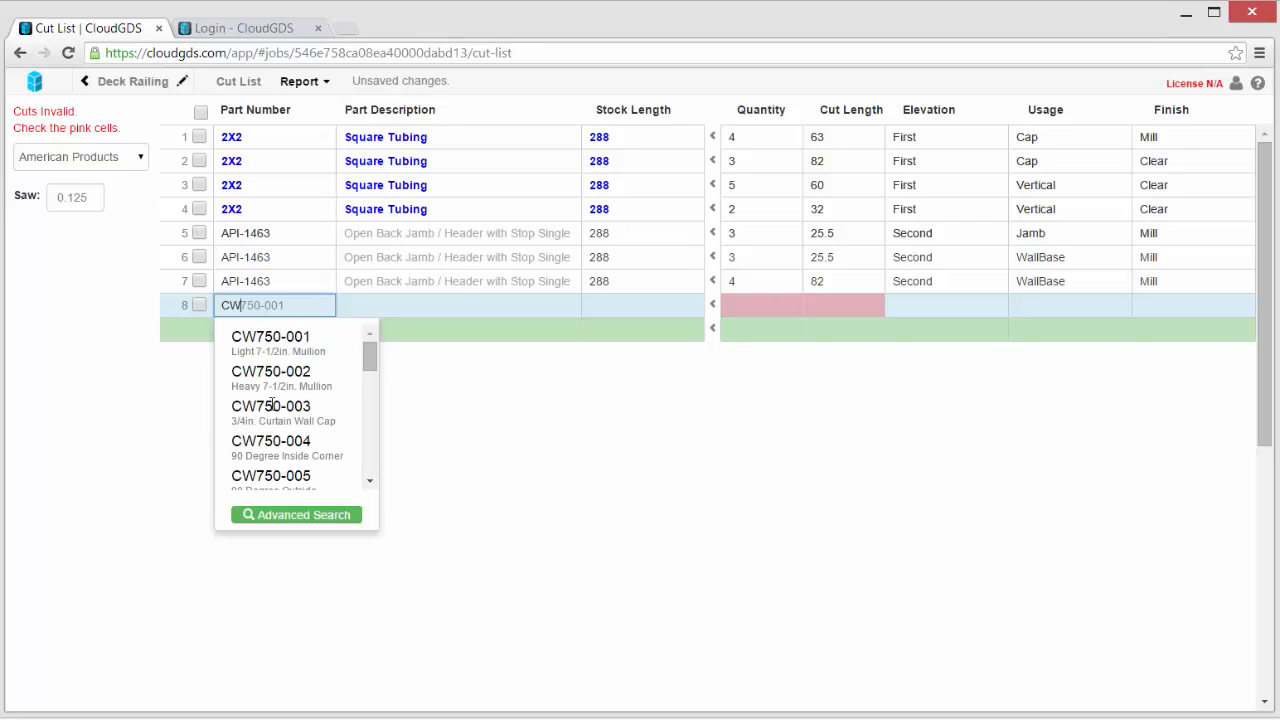
{"action": "scroll", "coordinate": [262, 441], "scroll_direction": "down", "scroll_amount": 10}
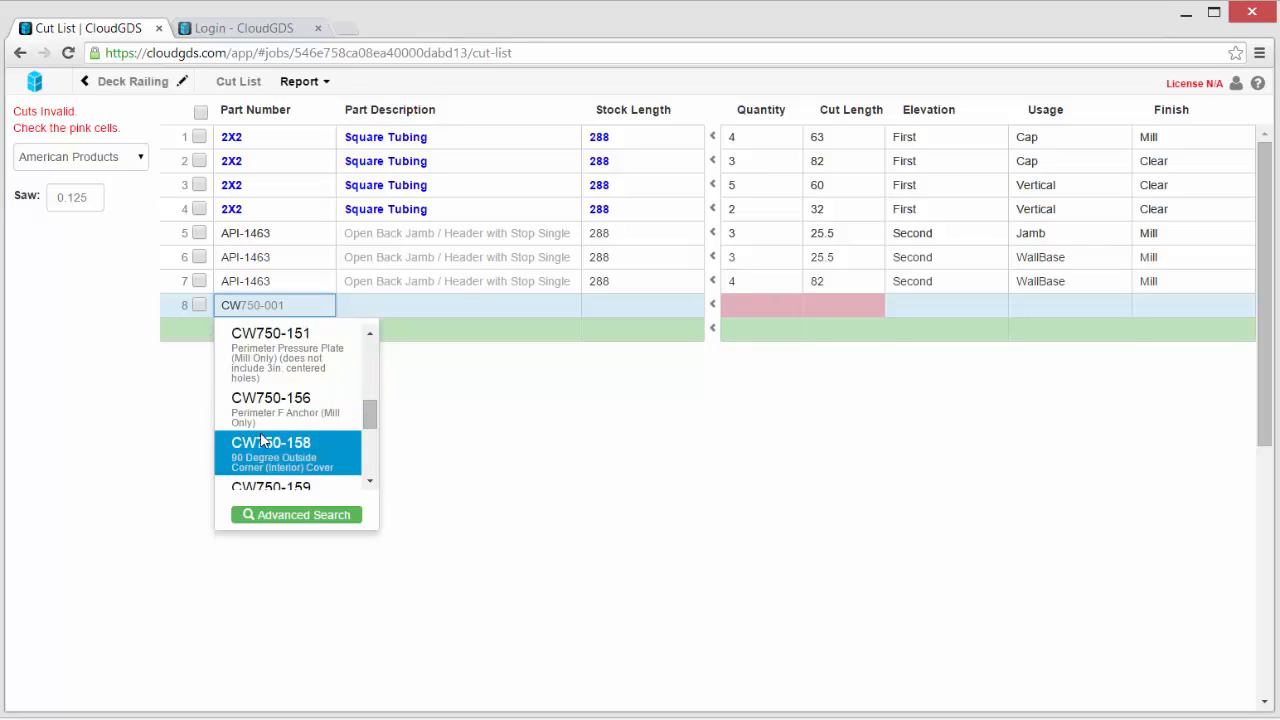
{"action": "scroll", "coordinate": [262, 441], "scroll_direction": "up", "scroll_amount": 3}
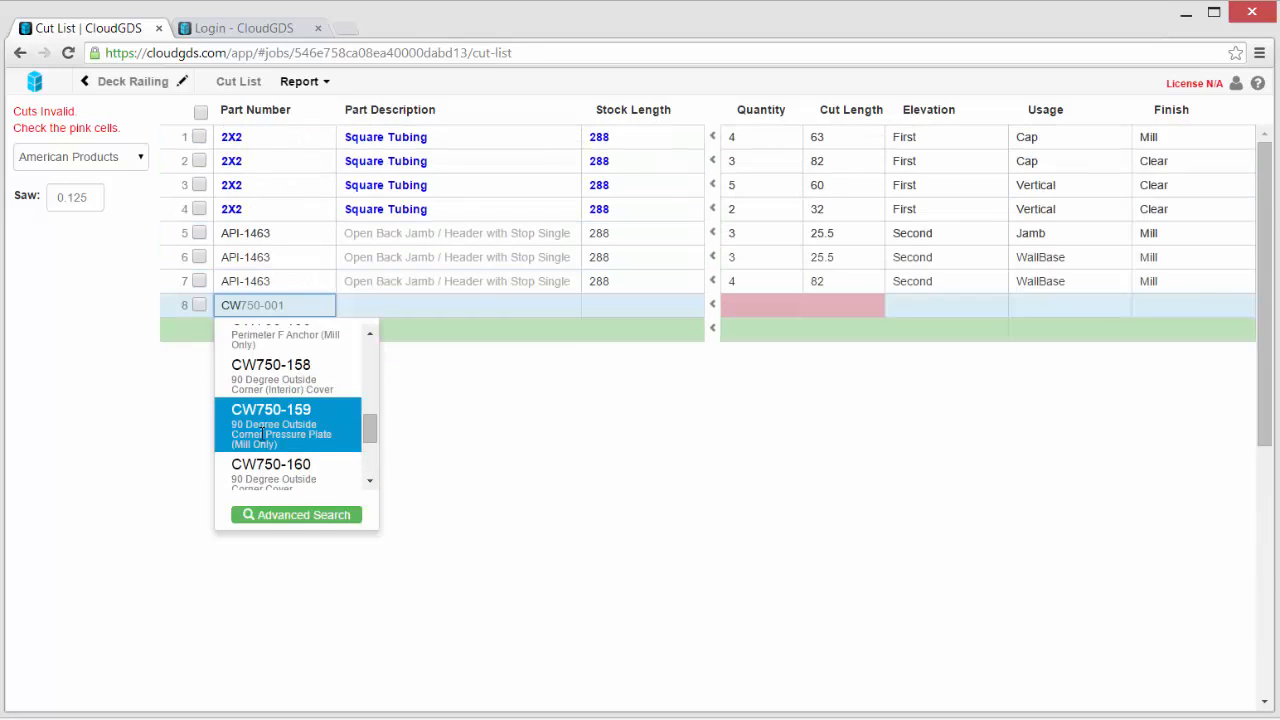
- Open Part Search and try 75 in the Part # filter, then clear it
{"action": "left_click", "coordinate": [280, 515]}
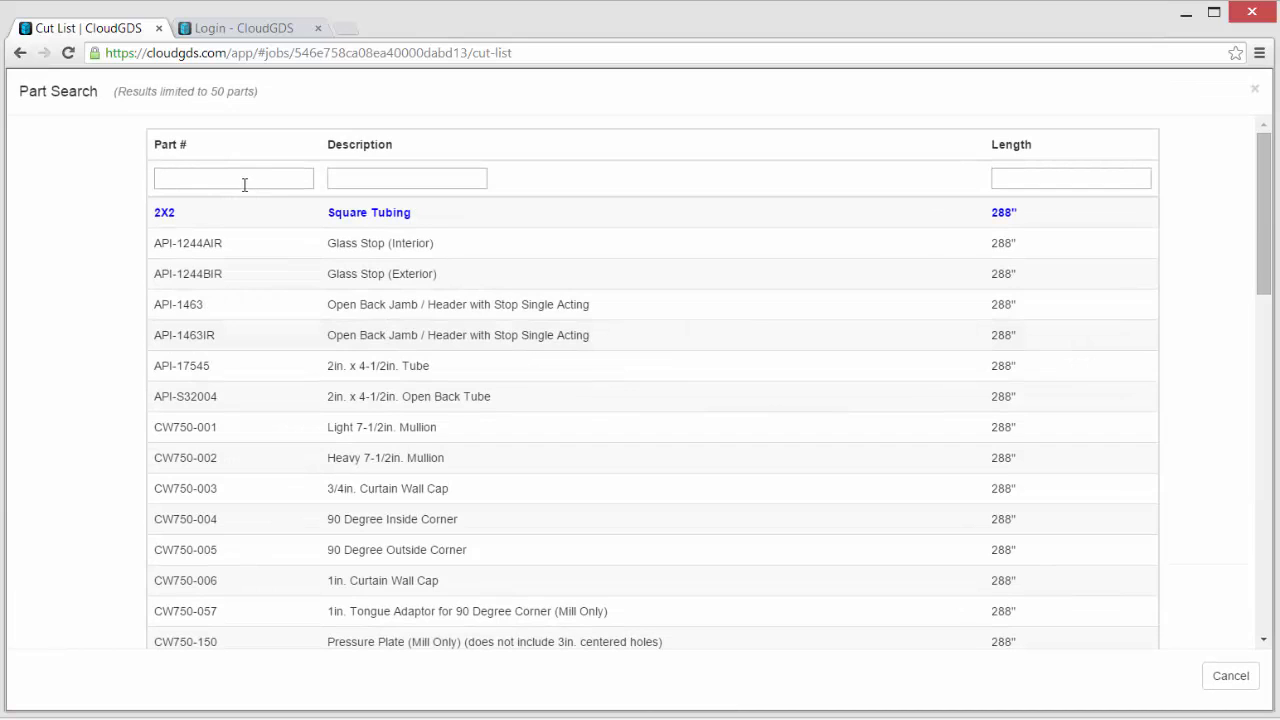
{"action": "left_click", "coordinate": [236, 180]}
{"action": "type", "text": "75"}
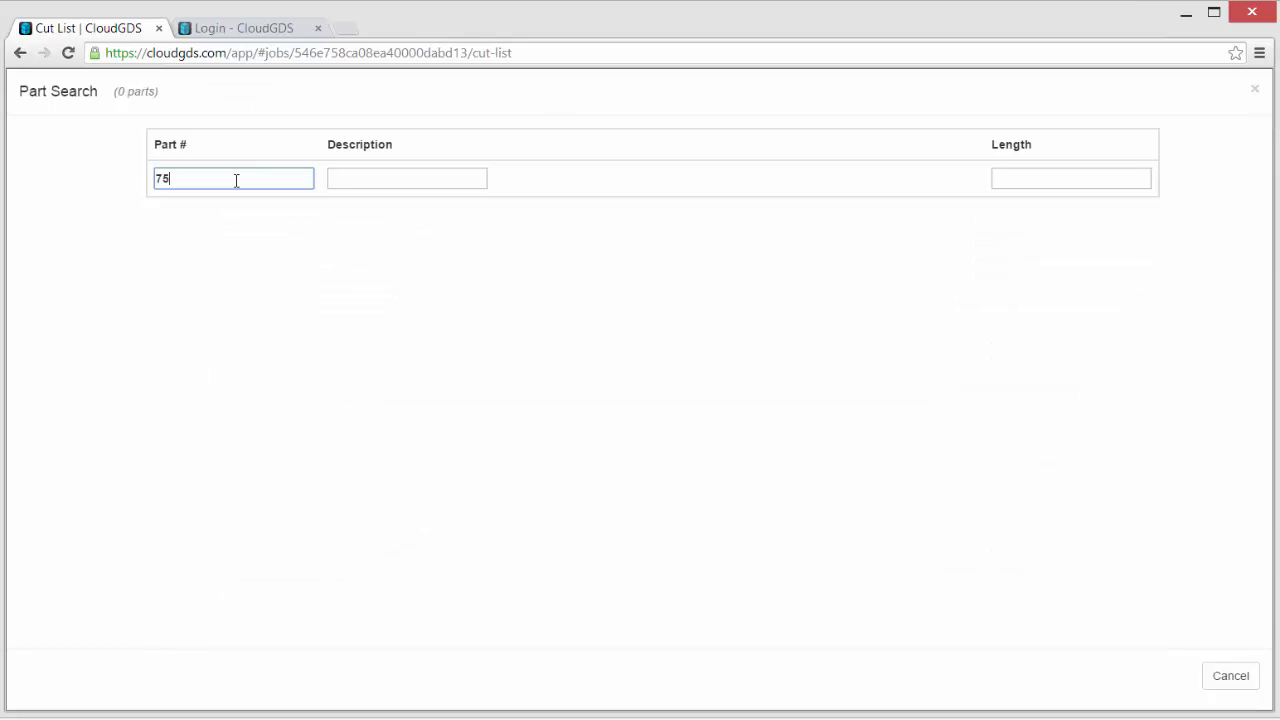
{"action": "key", "text": "BackSpace"}
{"action": "key", "text": "BackSpace"}
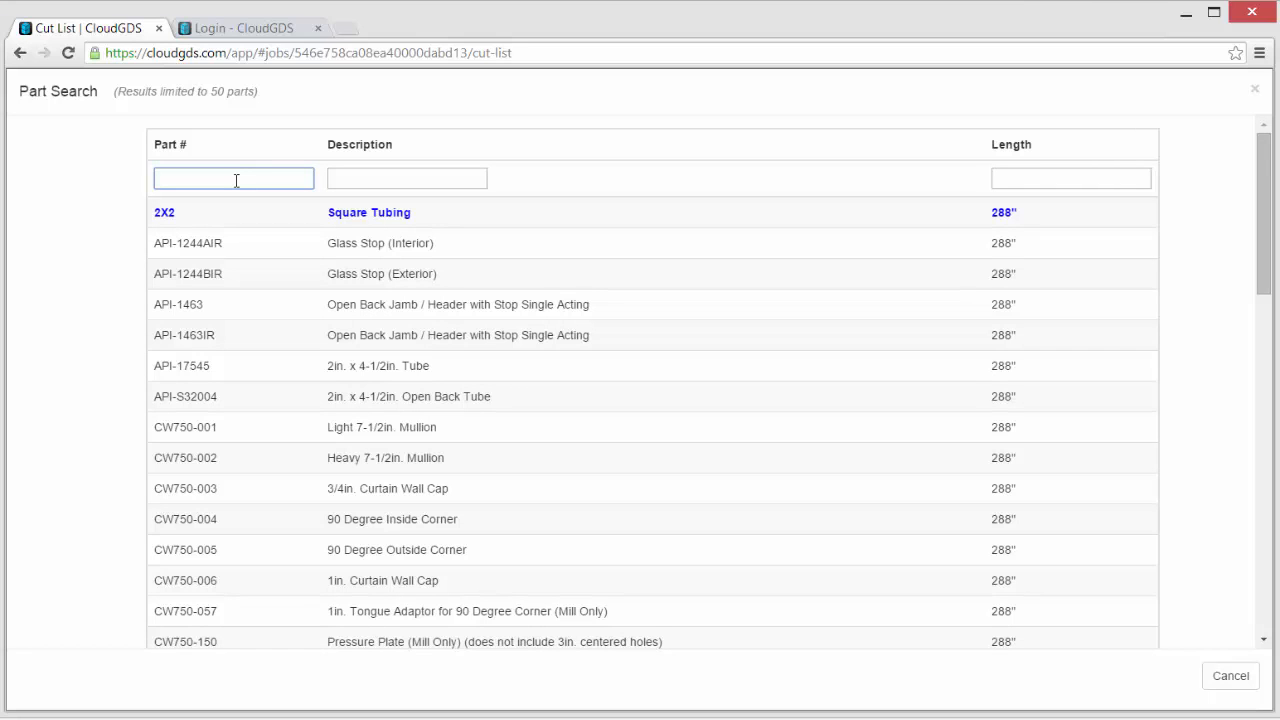
- Test the Part # filters cw75, *75* and 75 in turn
{"action": "type", "text": "cw"}
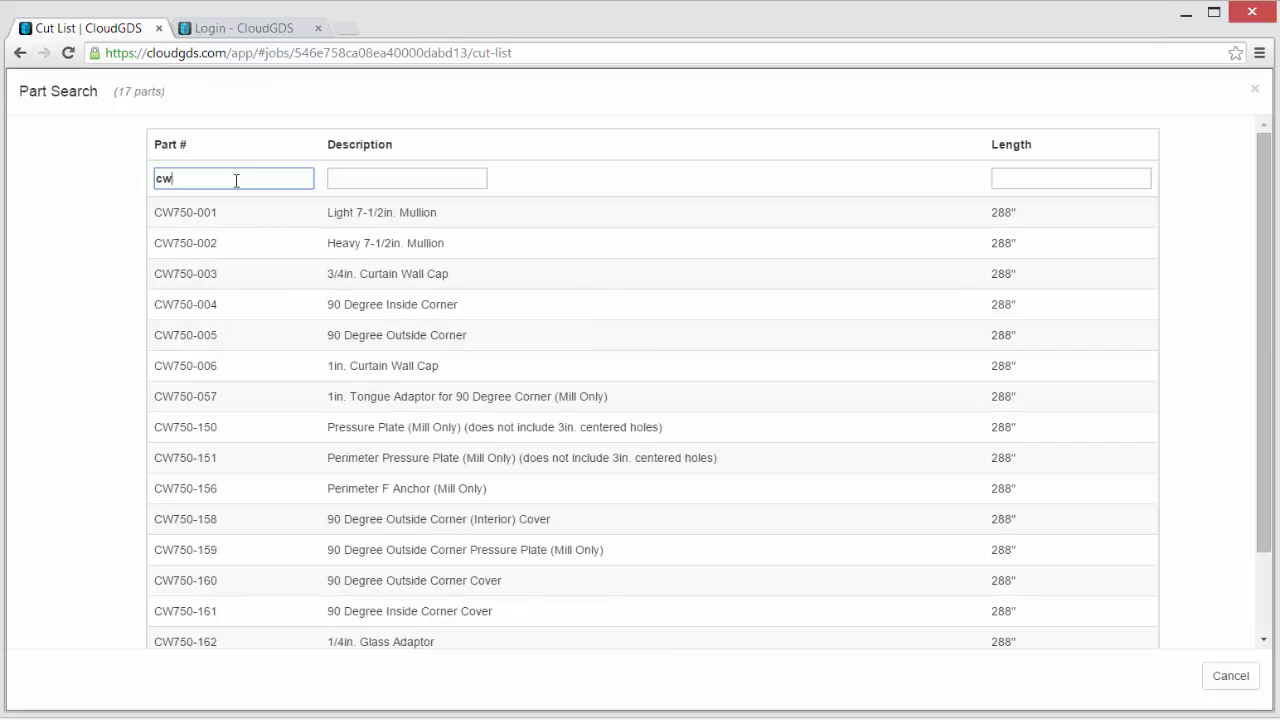
{"action": "type", "text": "75"}
{"action": "key", "text": "BackSpace"}
{"action": "key", "text": "BackSpace"}
{"action": "key", "text": "BackSpace"}
{"action": "key", "text": "BackSpace"}
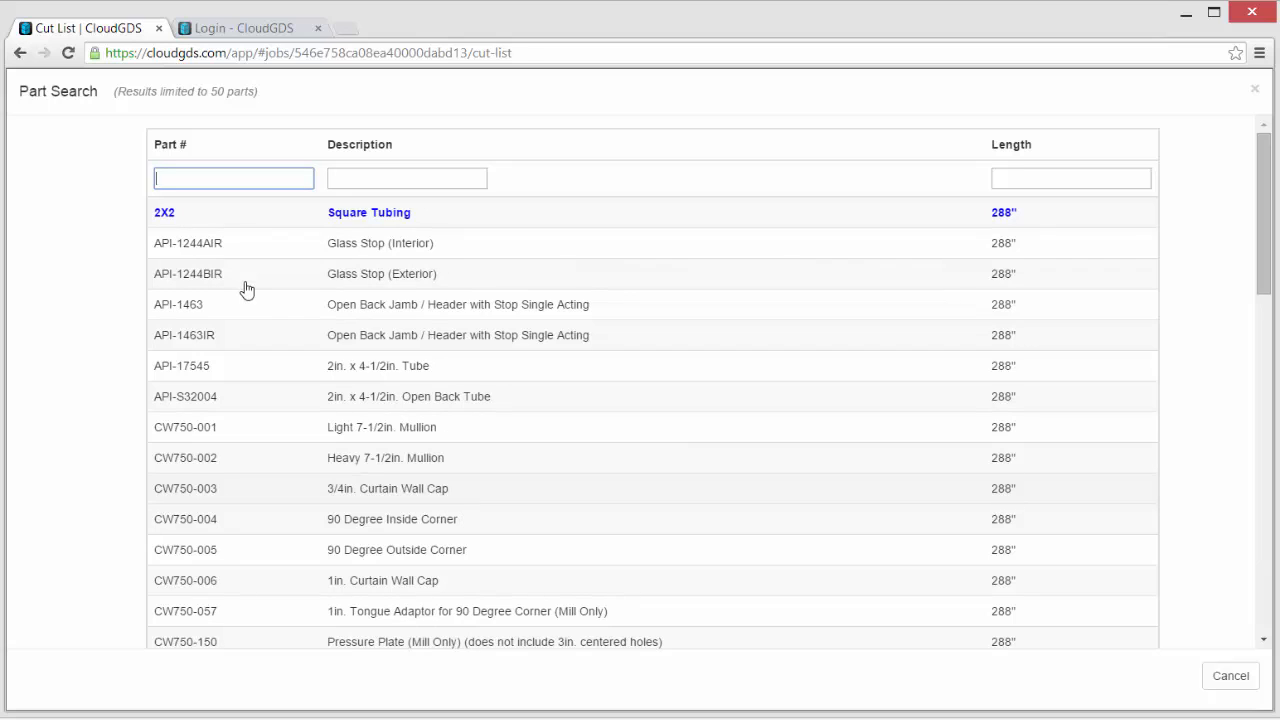
{"action": "type", "text": "*75"}
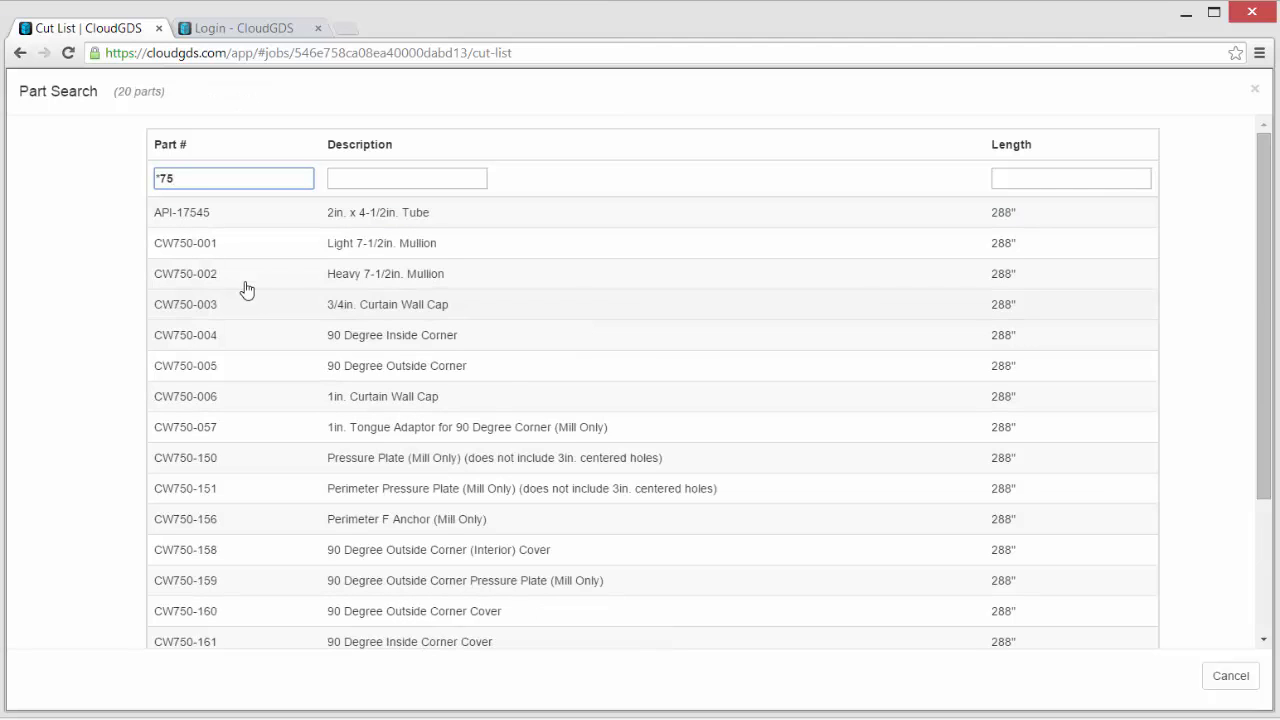
{"action": "type", "text": "*"}
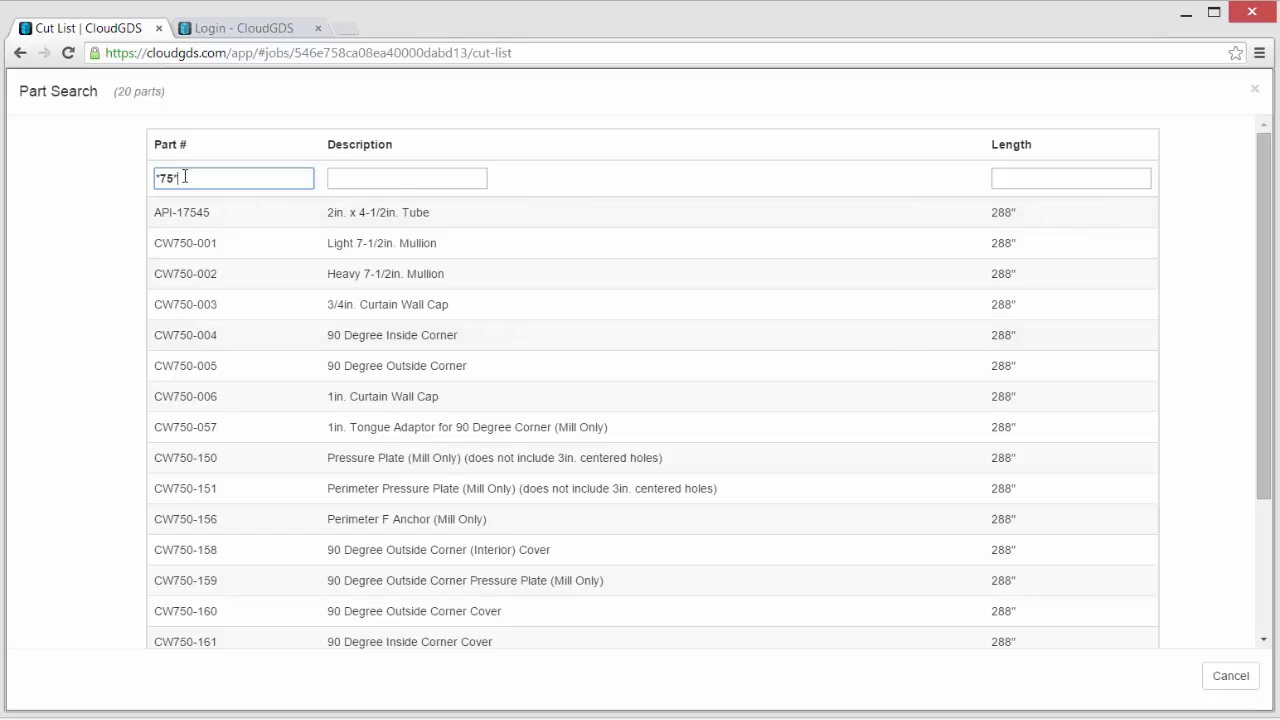
{"action": "key", "text": "BackSpace"}
{"action": "key", "text": "BackSpace"}
{"action": "key", "text": "BackSpace"}
{"action": "key", "text": "BackSpace"}
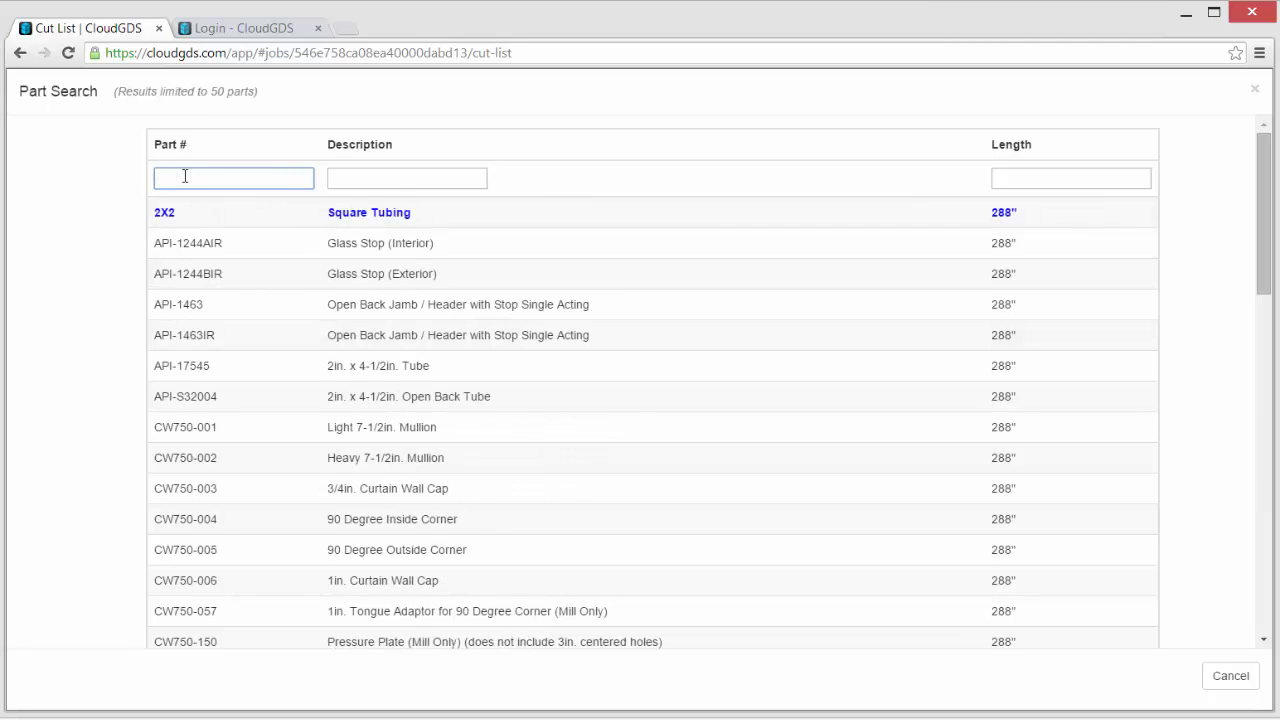
{"action": "type", "text": "75"}
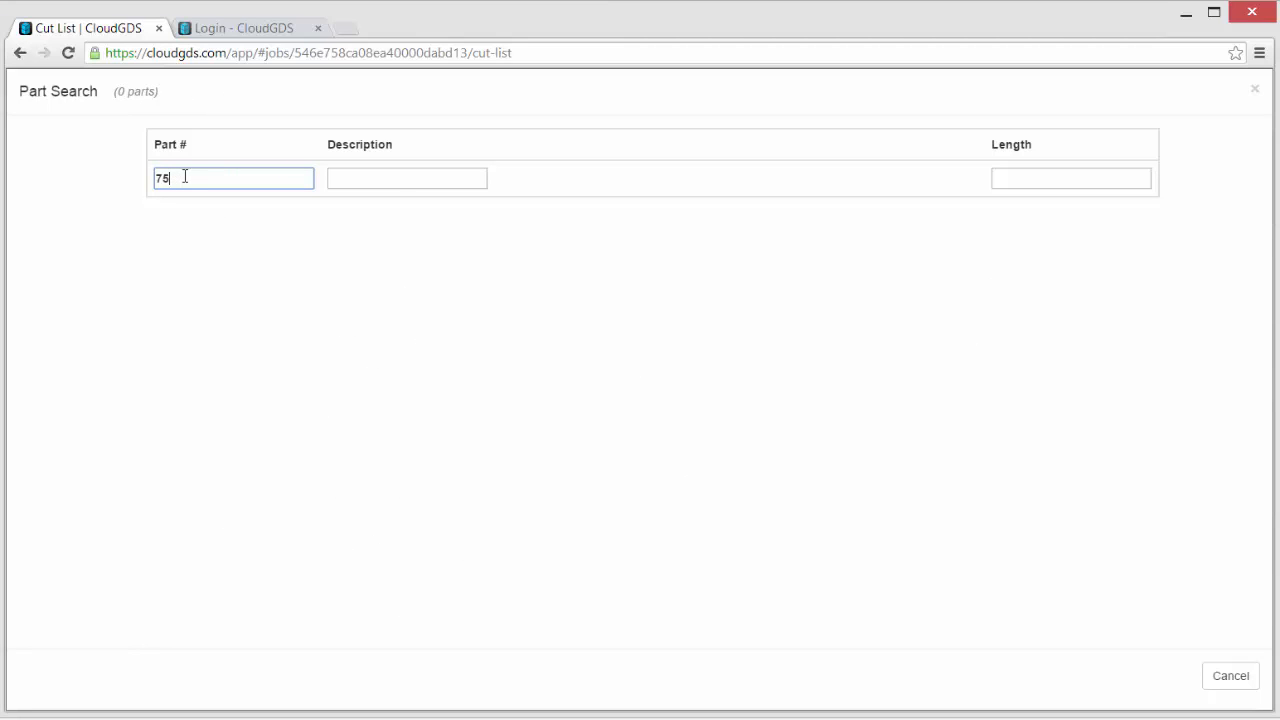
- Filter parts by Part # *2*t and Description head, leaving F20010T, F20011T, F20085T, F20090T
{"action": "key", "text": "BackSpace"}
{"action": "key", "text": "BackSpace"}
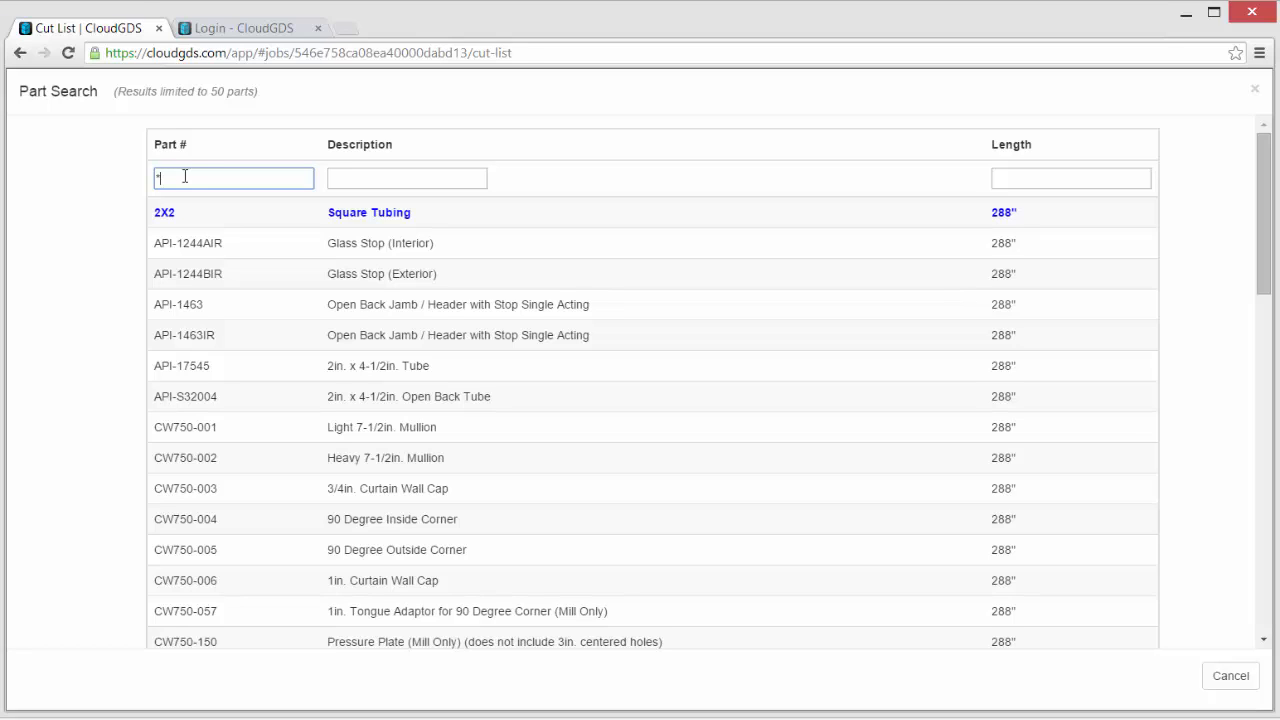
{"action": "type", "text": "2"}
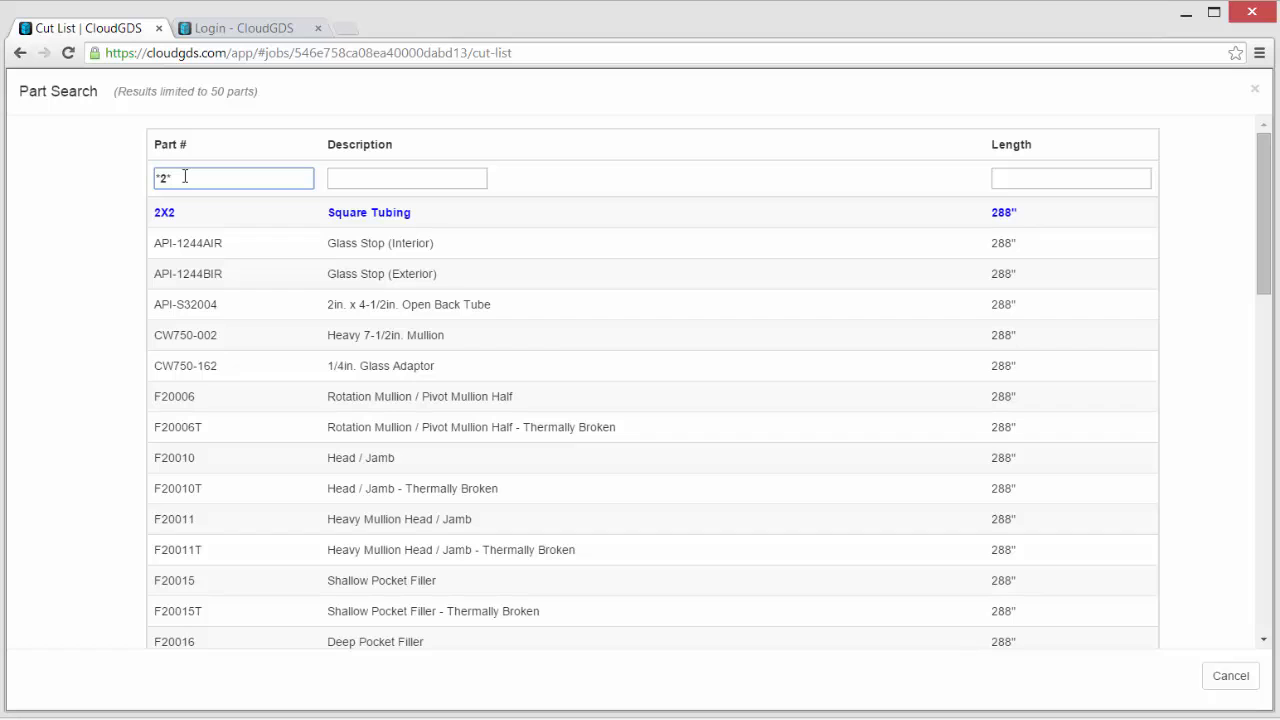
{"action": "type", "text": "*t"}
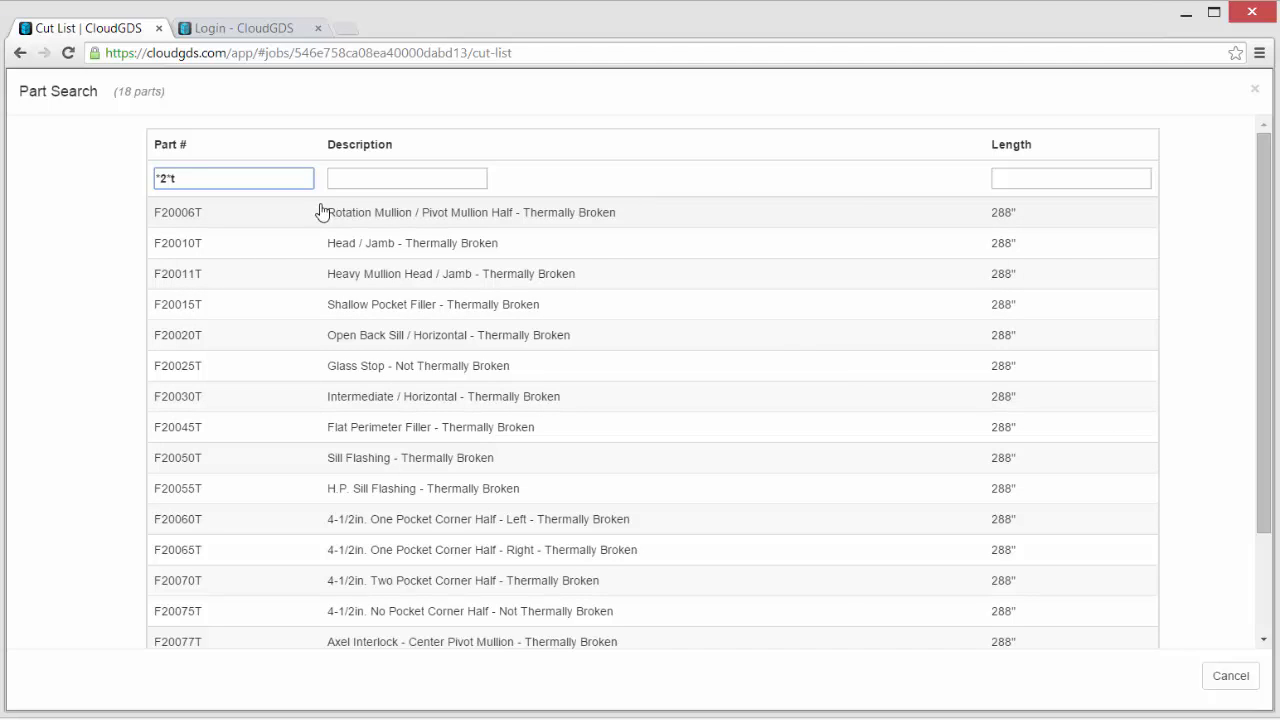
{"action": "left_click", "coordinate": [372, 172]}
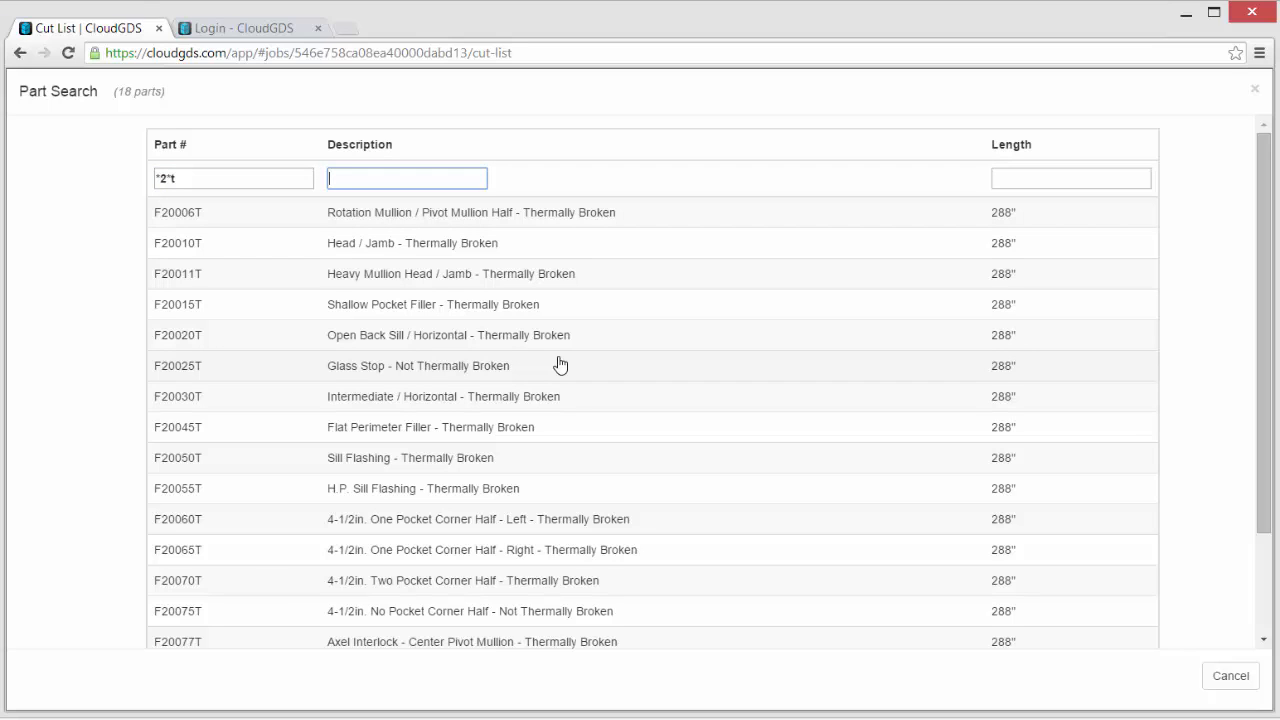
{"action": "type", "text": "head"}
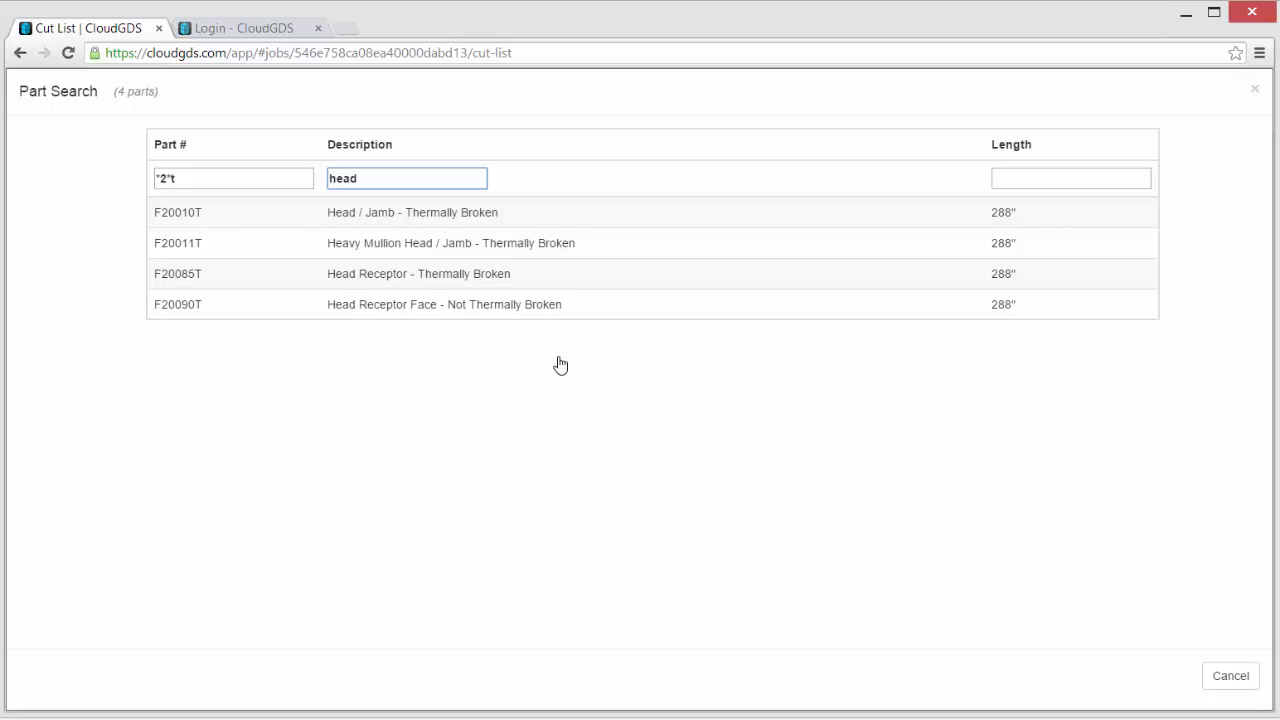
- Wrap the Description filter in wildcards so it reads *head*
{"action": "left_click", "coordinate": [329, 178]}
{"action": "type", "text": "*"}
{"action": "left_click", "coordinate": [409, 179]}
{"action": "type", "text": "*"}
- Add a *8 filter to the Length field
{"action": "left_click", "coordinate": [1070, 181]}
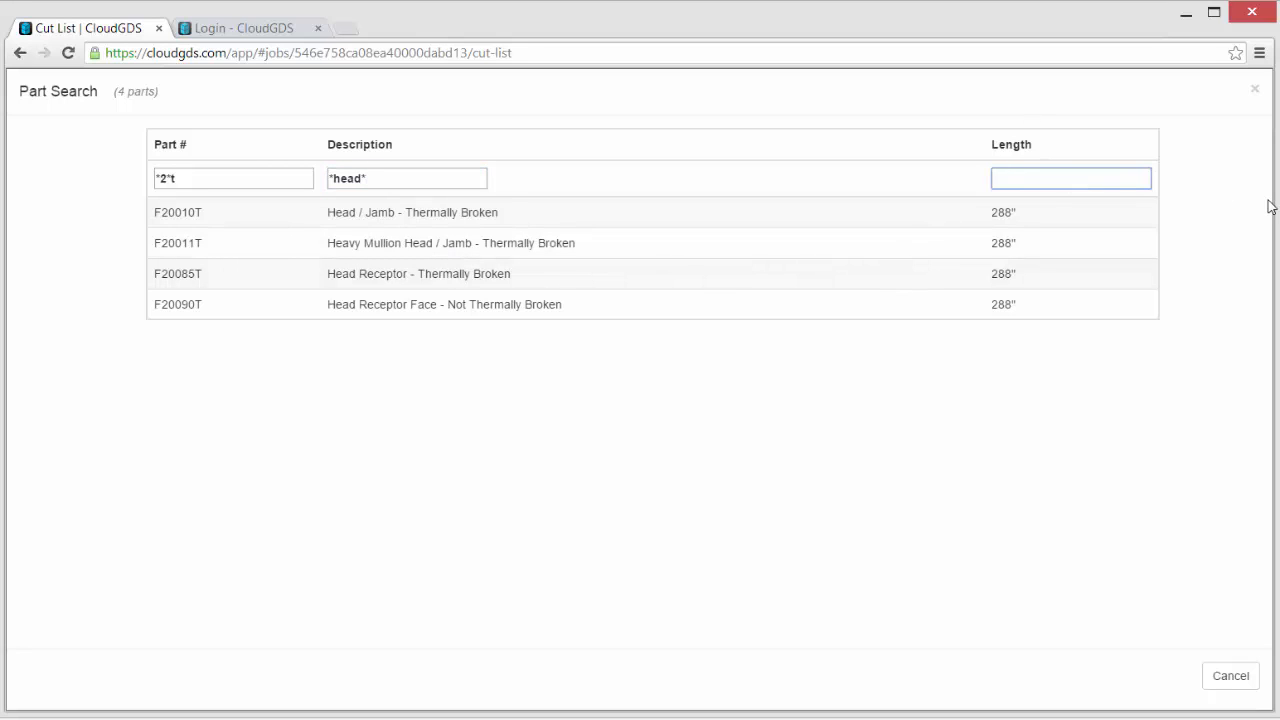
{"action": "type", "text": "8"}
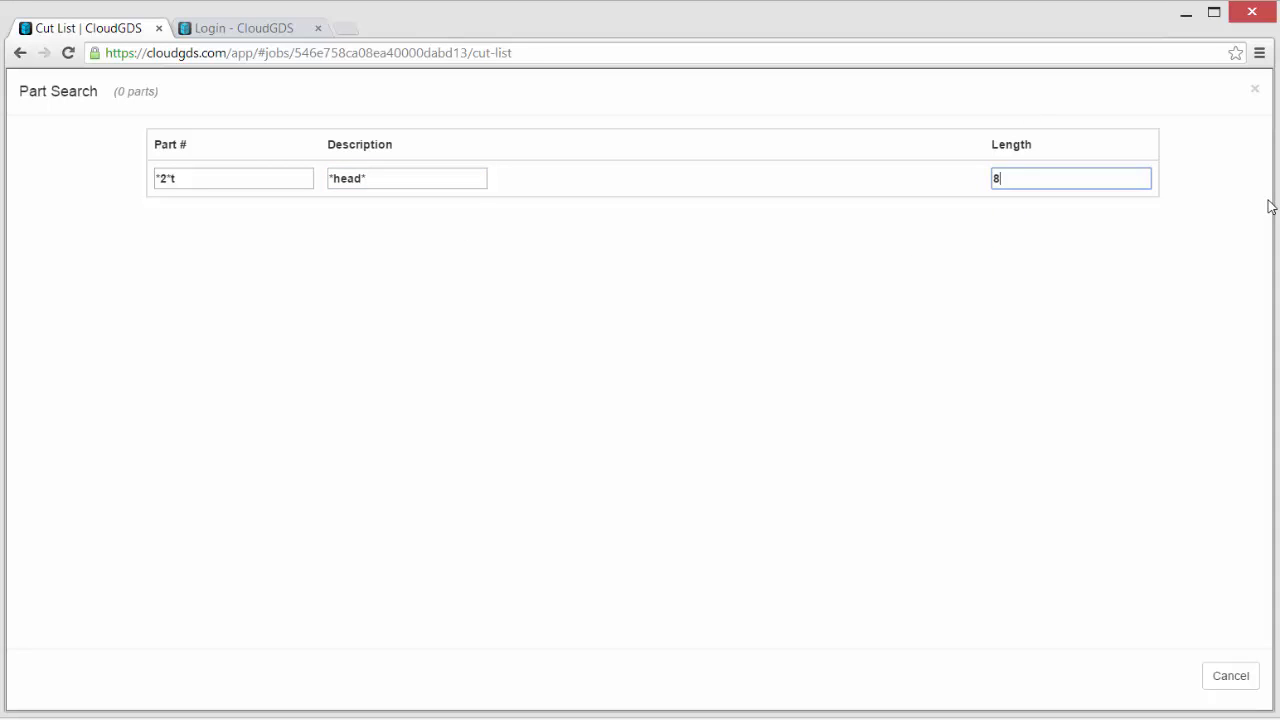
{"action": "key", "text": "BackSpace"}
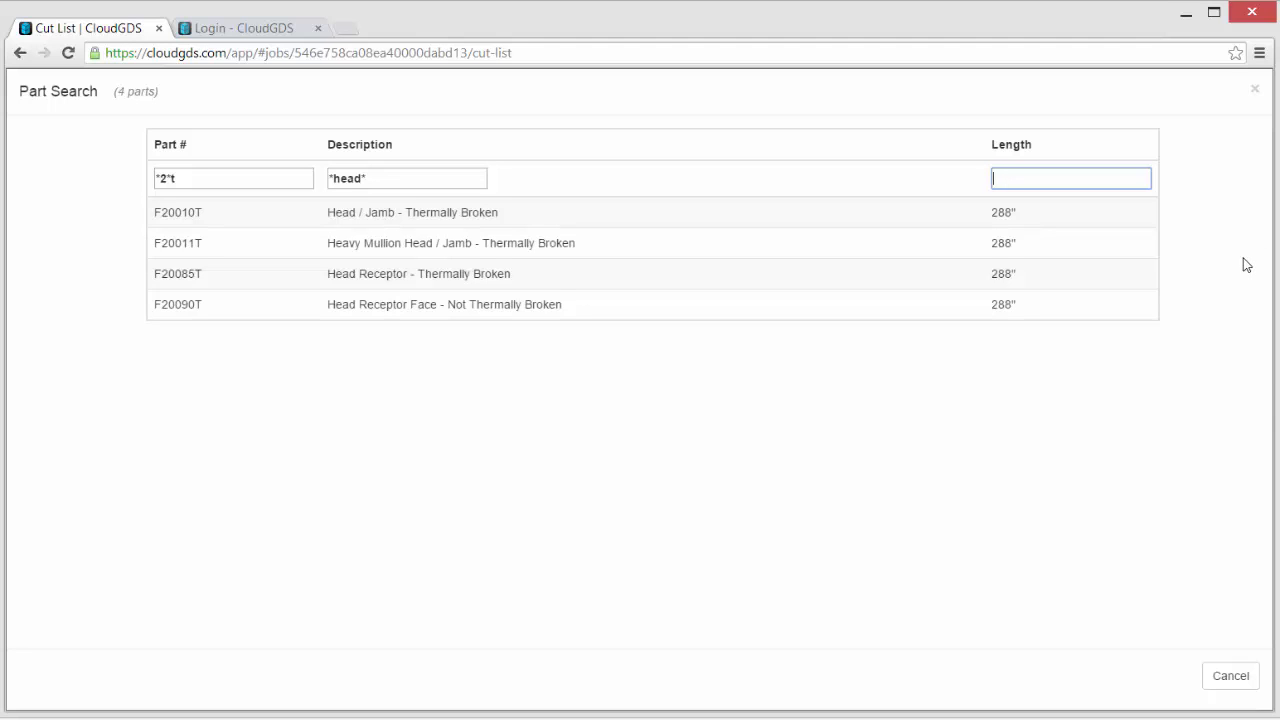
{"action": "type", "text": "*8"}
- Clear the Length and Description filters and select the Part # filter text
{"action": "left_click_drag", "start_coordinate": [1010, 177], "coordinate": [950, 177]}
{"action": "key", "text": "BackSpace"}
{"action": "left_click_drag", "start_coordinate": [391, 177], "coordinate": [289, 174]}
{"action": "key", "text": "BackSpace"}
{"action": "left_click_drag", "start_coordinate": [186, 177], "coordinate": [131, 172]}
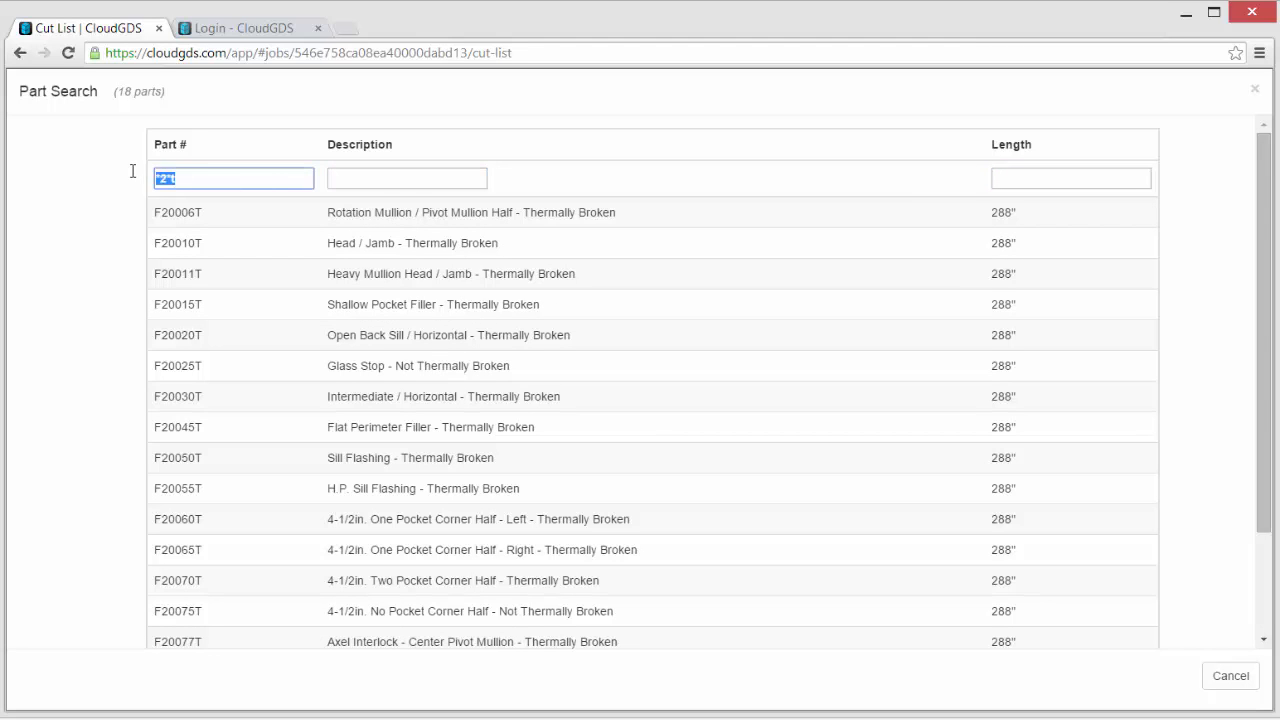
{"action": "key", "text": "BackSpace"}
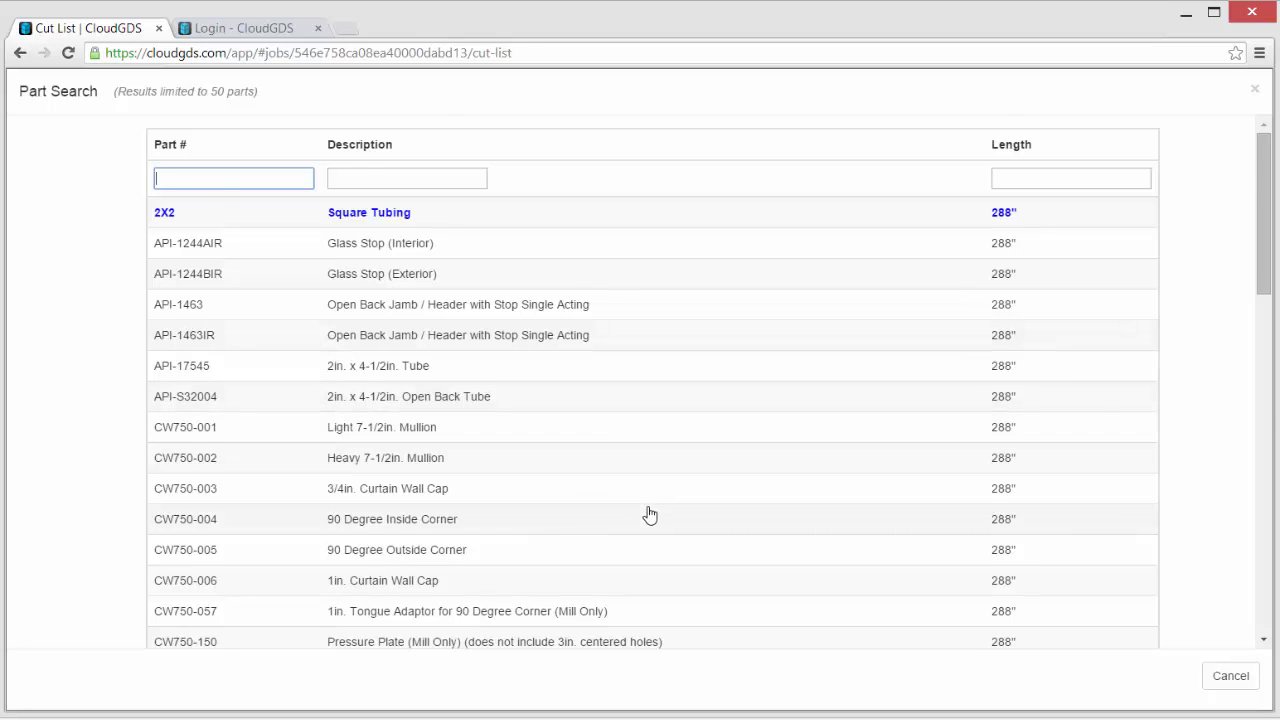
{"action": "scroll", "coordinate": [649, 514], "scroll_direction": "down", "scroll_amount": 5}
{"action": "scroll", "coordinate": [649, 514], "scroll_direction": "down", "scroll_amount": 4}
{"action": "scroll", "coordinate": [649, 514], "scroll_direction": "up", "scroll_amount": 10}
{"action": "left_click", "coordinate": [1042, 179]}
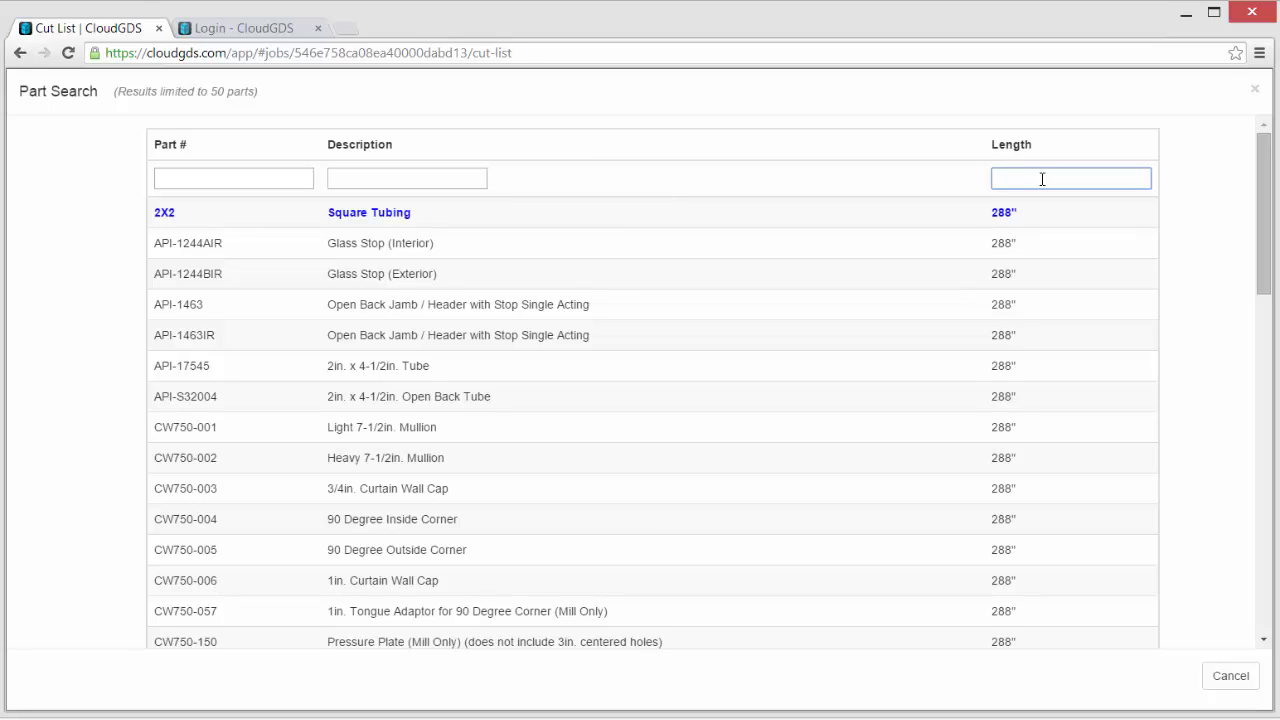
{"action": "type", "text": "1"}
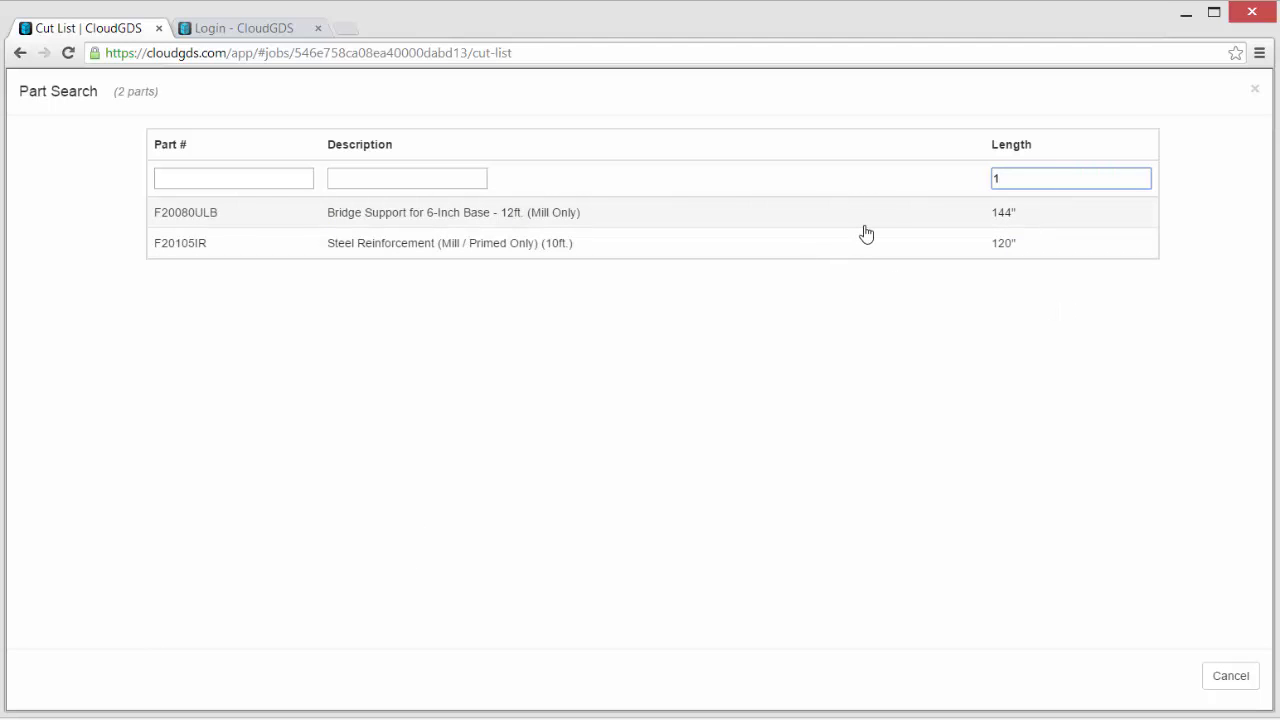
{"action": "key", "text": "BackSpace"}
{"action": "type", "text": "9"}
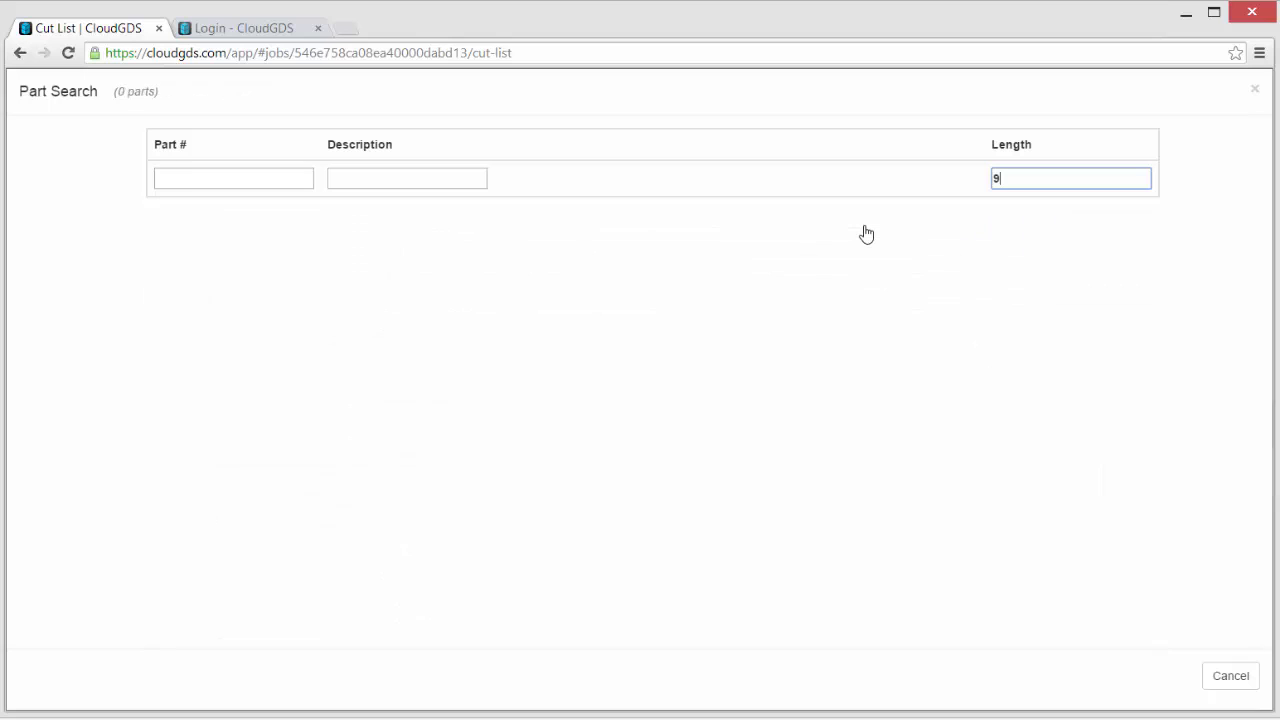
{"action": "key", "text": "BackSpace"}
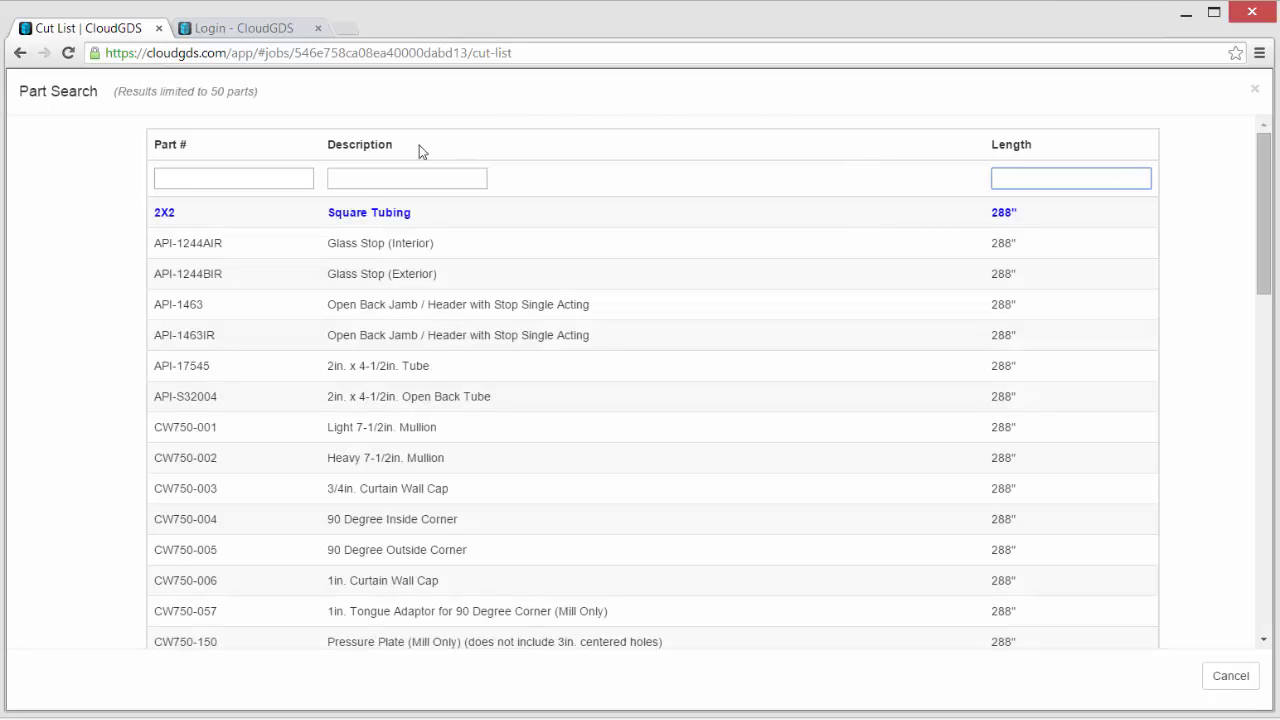
- Enter *5*5 as the Part # filter and scroll through the 15 matching parts
{"action": "left_click", "coordinate": [360, 180]}
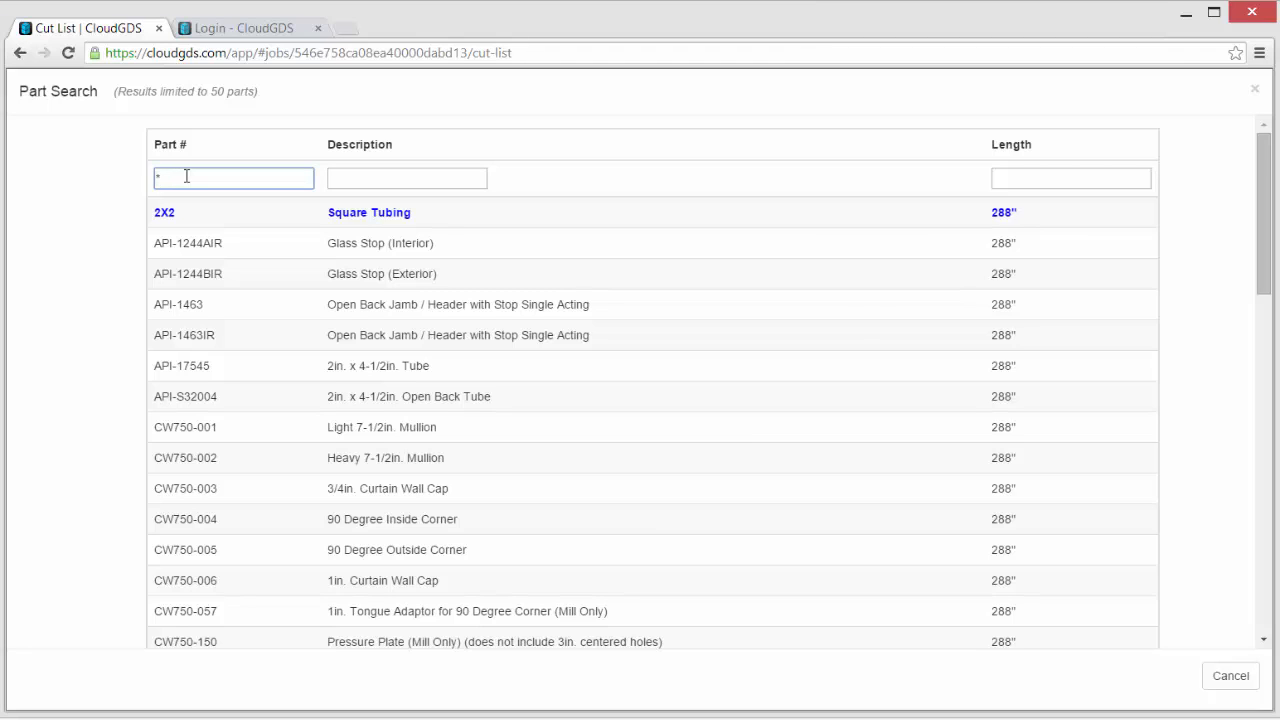
{"action": "type", "text": "5"}
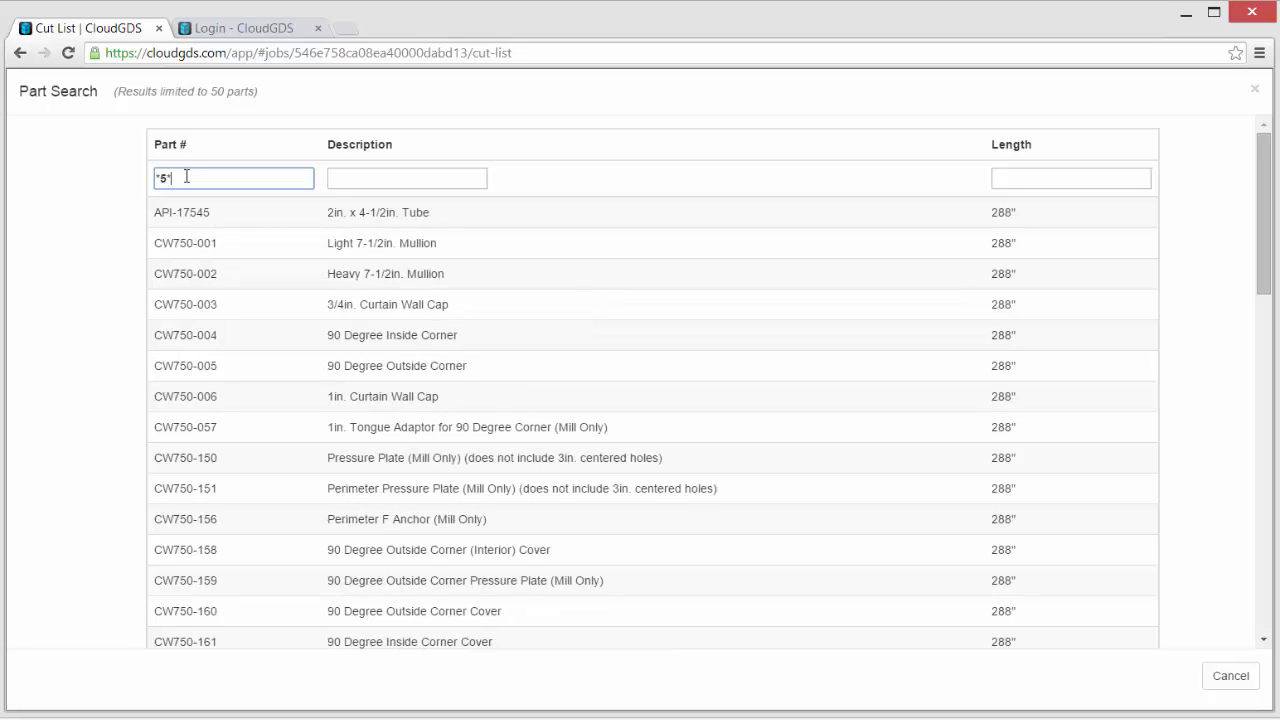
{"action": "type", "text": "*"}
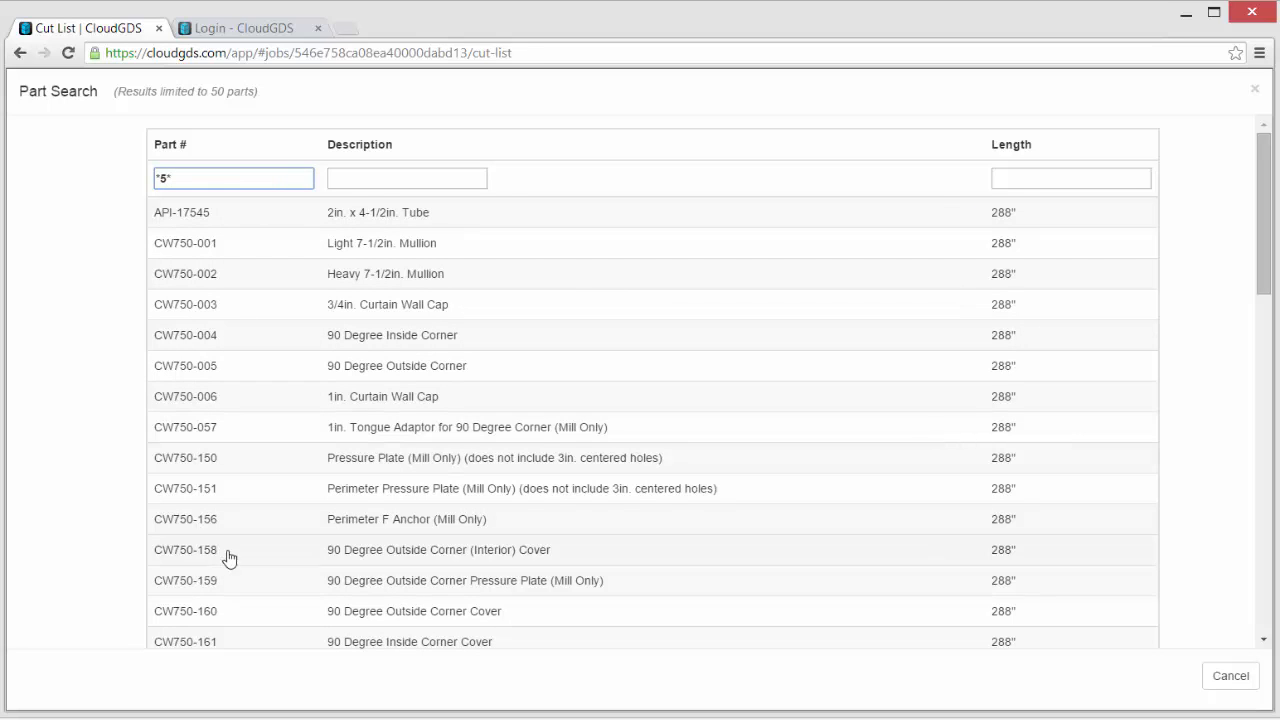
{"action": "scroll", "coordinate": [157, 586], "scroll_direction": "down", "scroll_amount": 3}
{"action": "scroll", "coordinate": [160, 589], "scroll_direction": "up", "scroll_amount": 2}
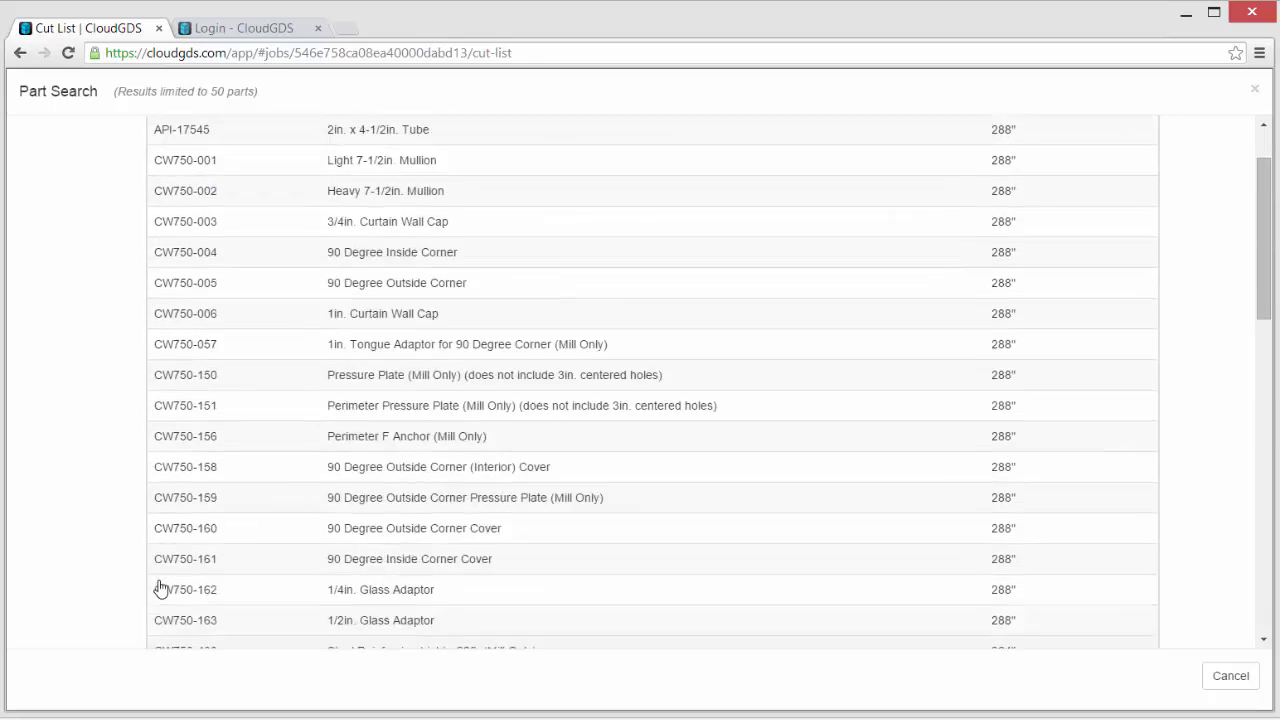
{"action": "scroll", "coordinate": [160, 589], "scroll_direction": "up", "scroll_amount": 1}
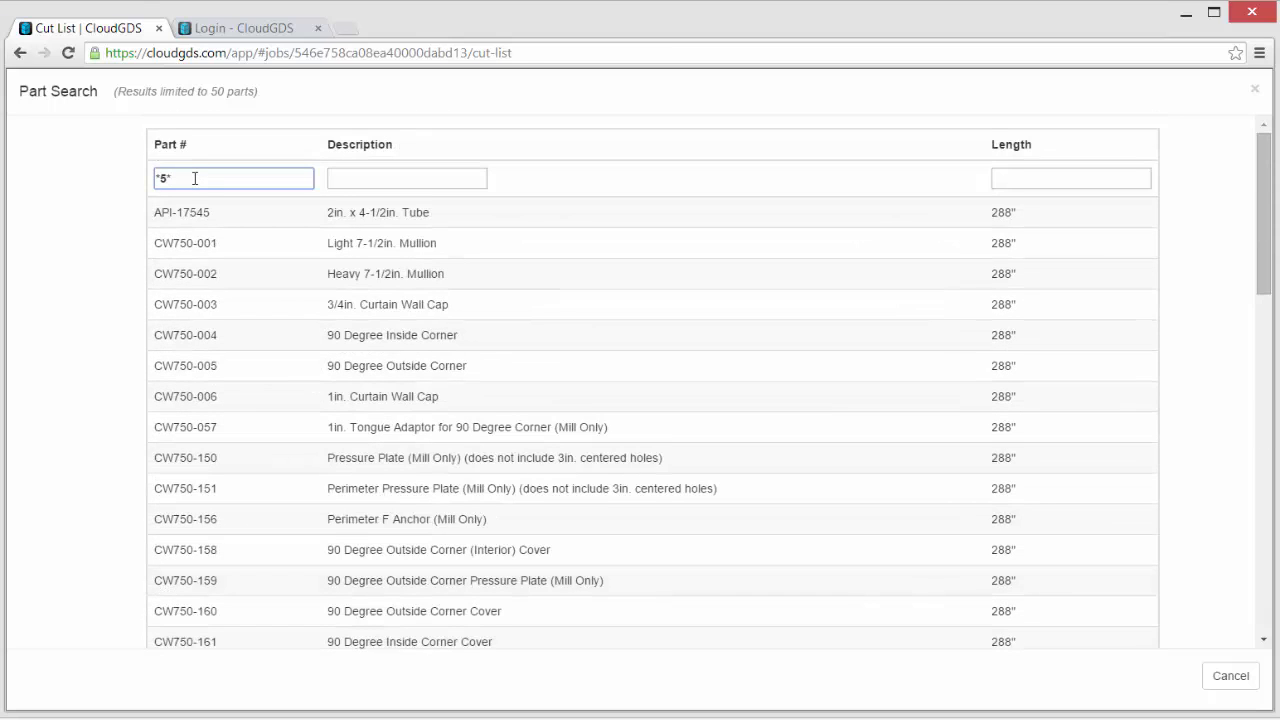
{"action": "type", "text": "5"}
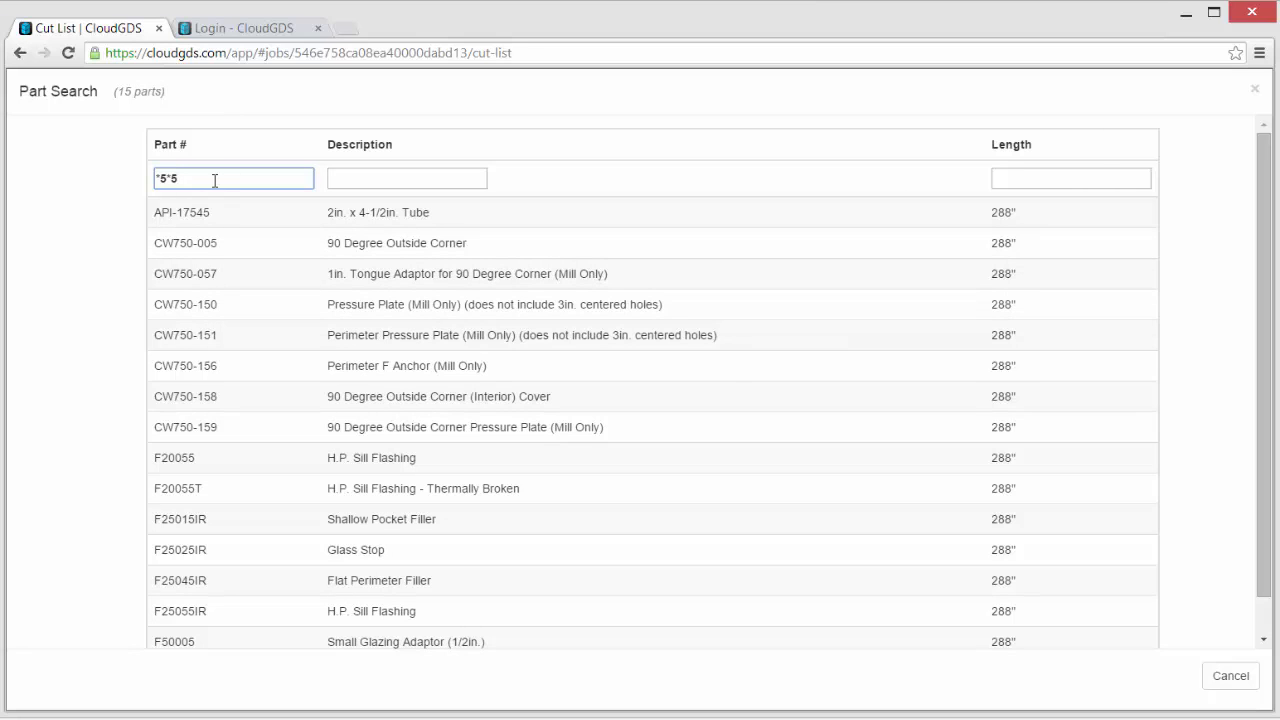
- Add F25015IR as row 8, then replace it with API-S32004 via Advanced Search
{"action": "left_click", "coordinate": [200, 520]}
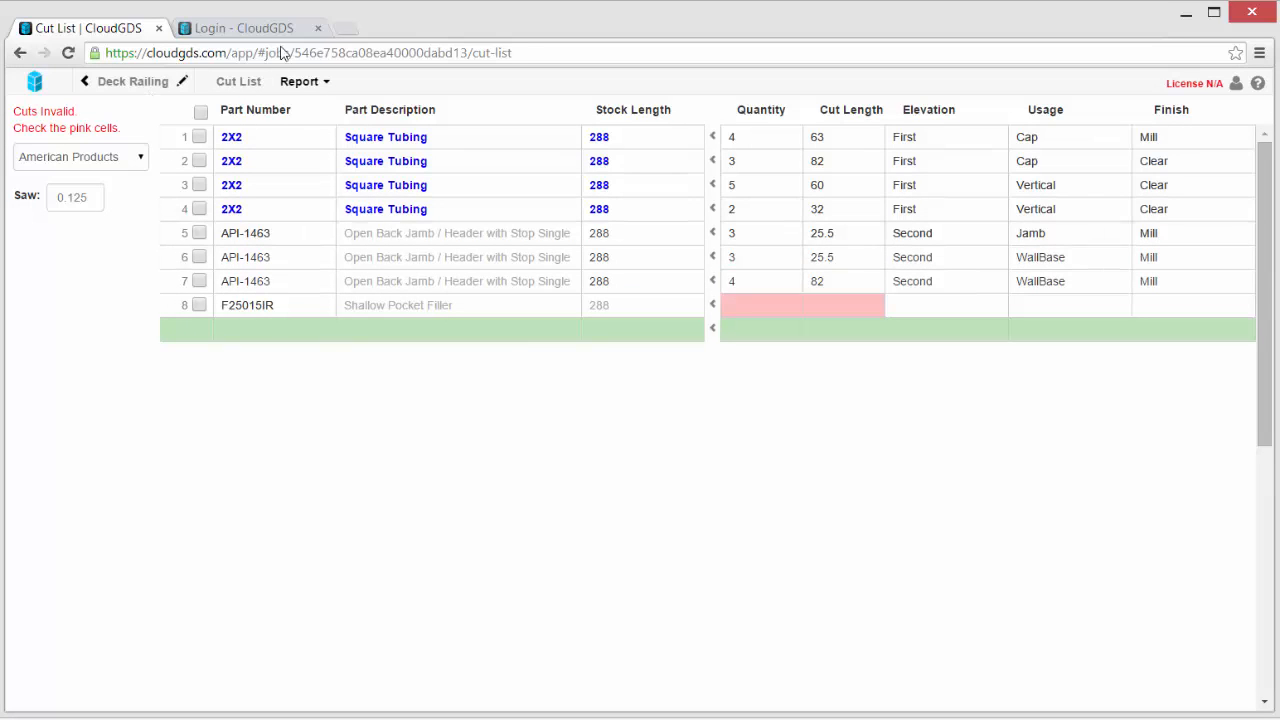
{"action": "double_click", "coordinate": [312, 306]}
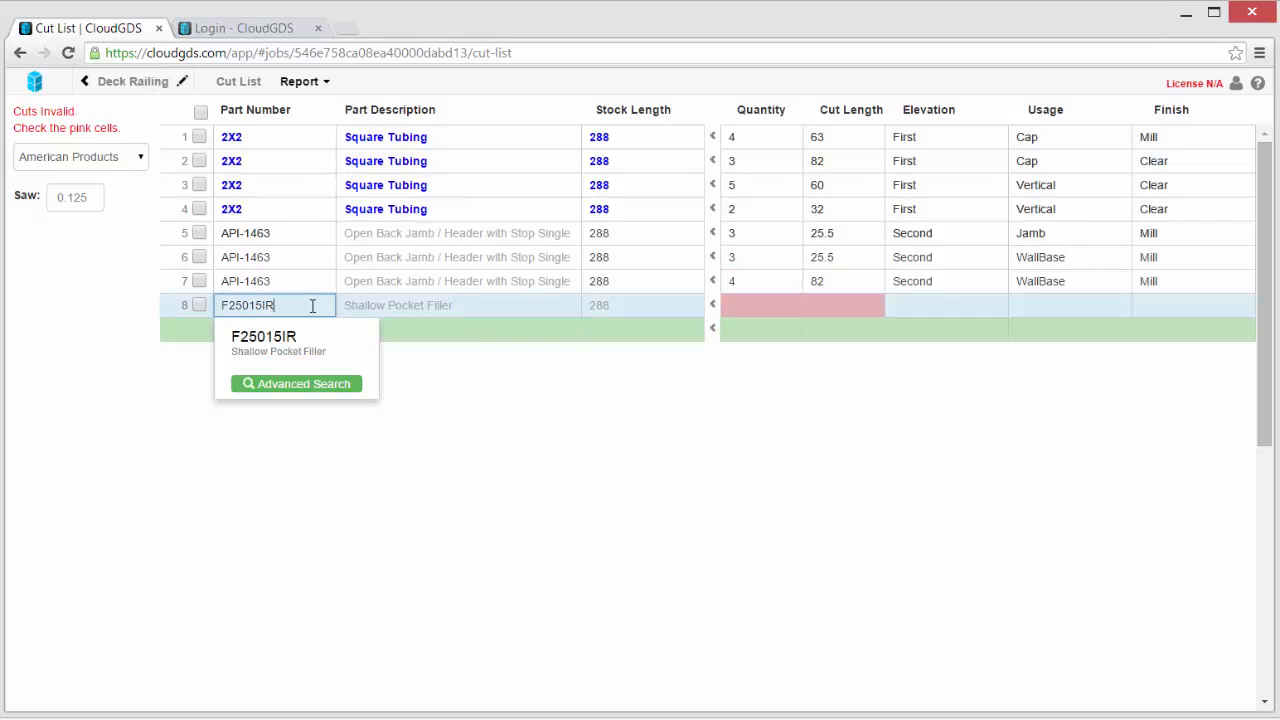
{"action": "left_click", "coordinate": [291, 386]}
{"action": "left_click", "coordinate": [348, 398]}
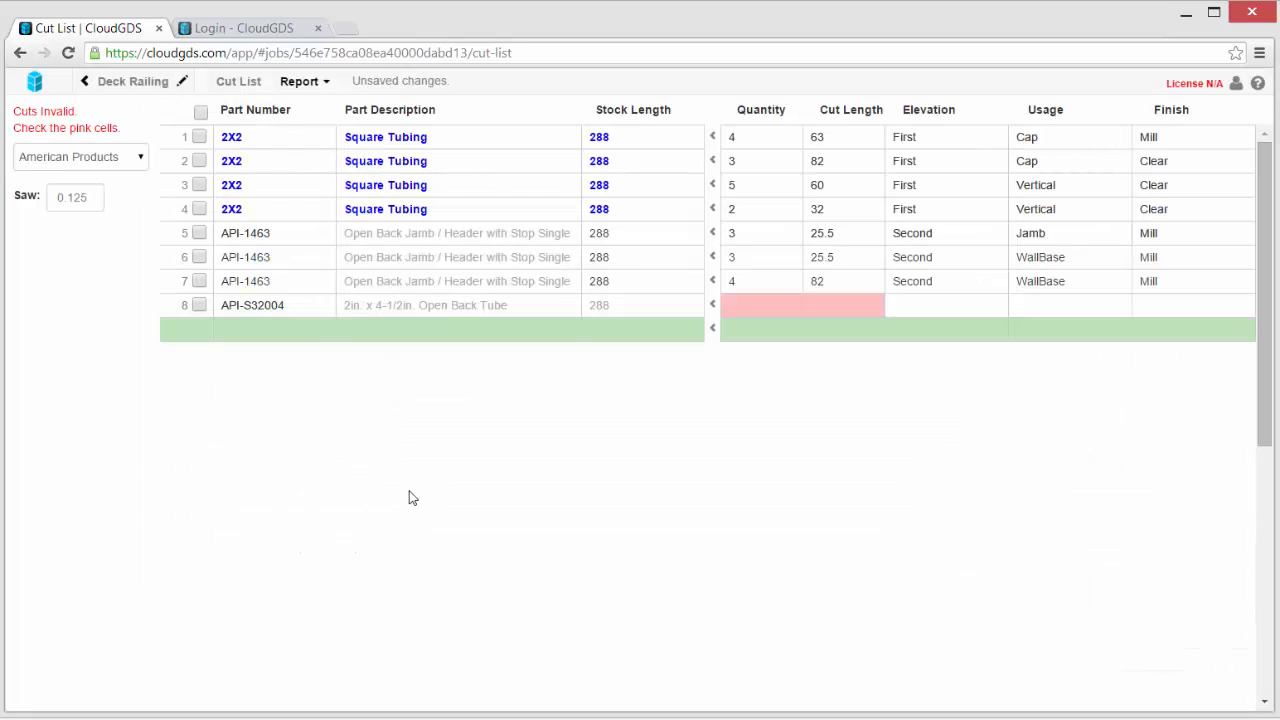
- Delete the incomplete row 8 and review row 7's part number suggestions like API-1463IR
{"action": "left_click", "coordinate": [199, 305]}
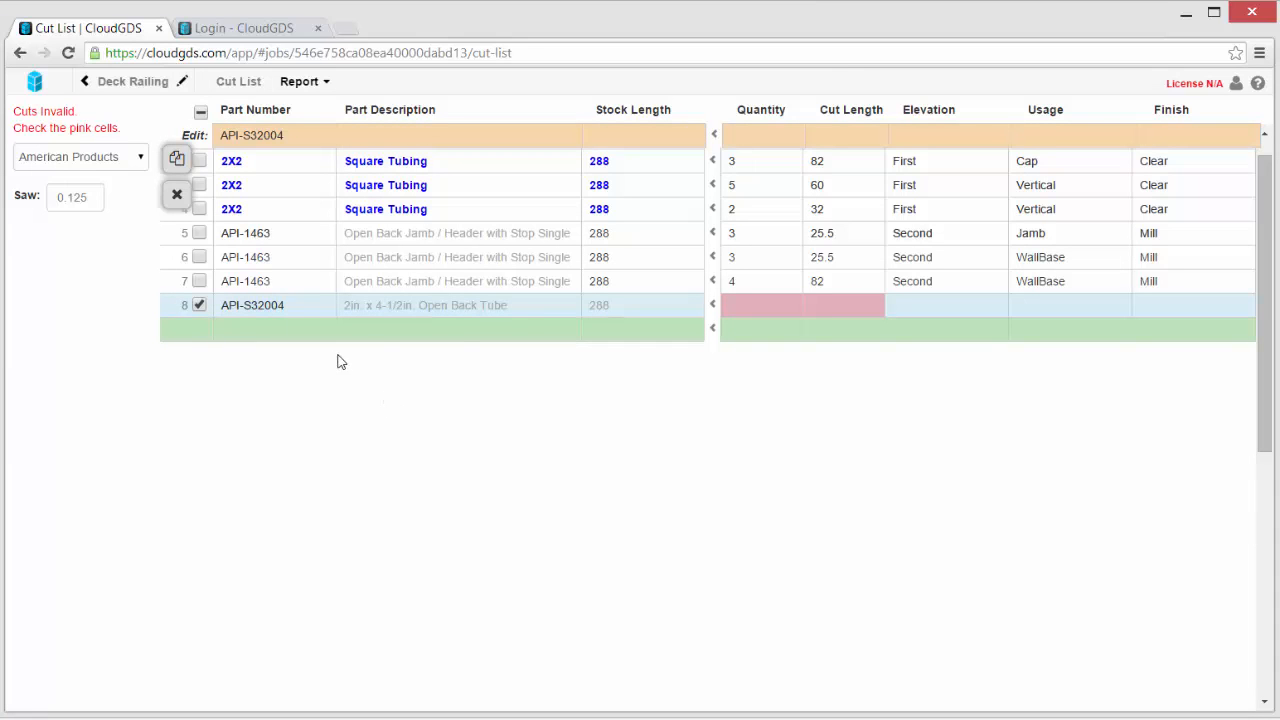
{"action": "left_click", "coordinate": [176, 197]}
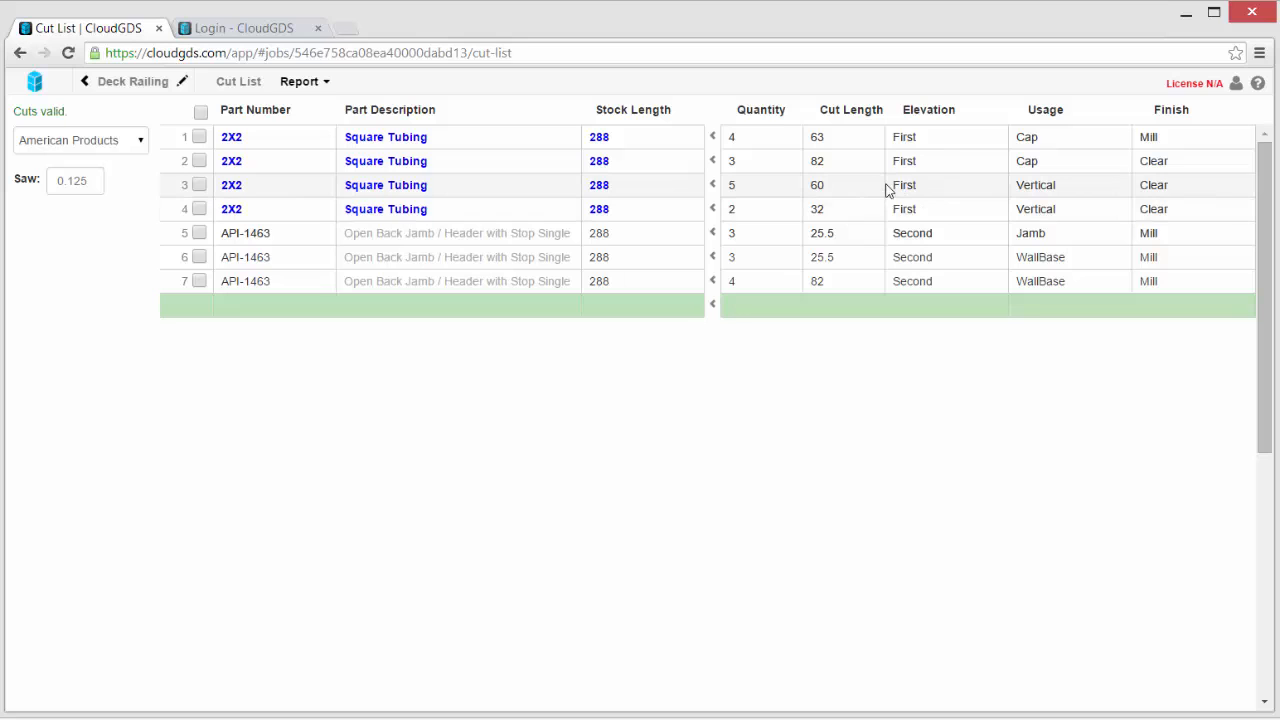
{"action": "left_click", "coordinate": [247, 283]}
{"action": "key", "text": "Down"}
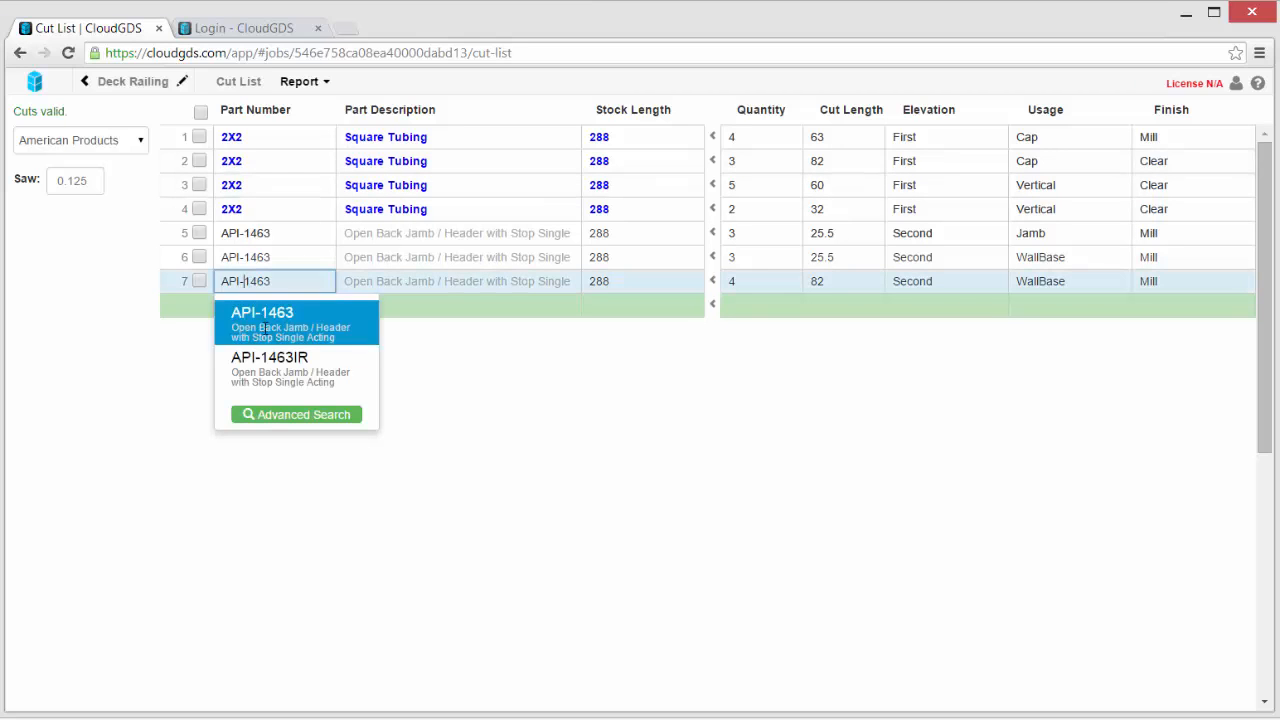
{"action": "key", "text": "Down"}
{"action": "key", "text": "Up"}
{"action": "key", "text": "Up"}
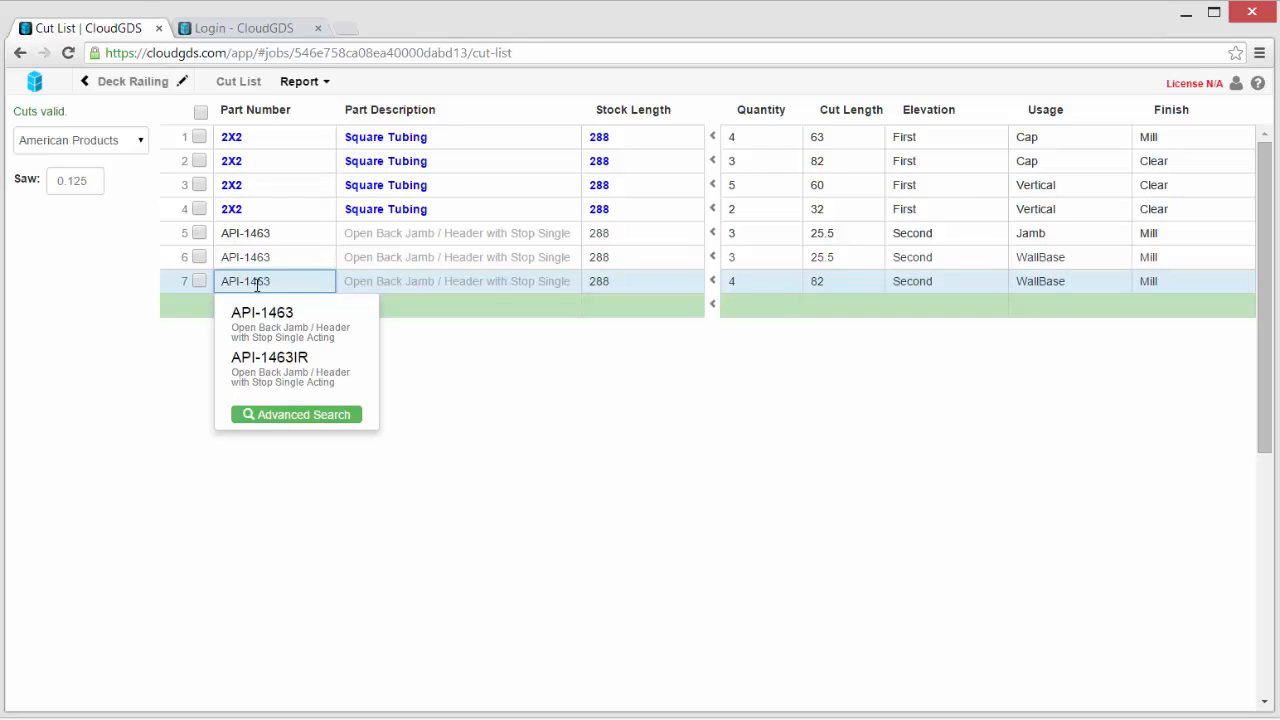